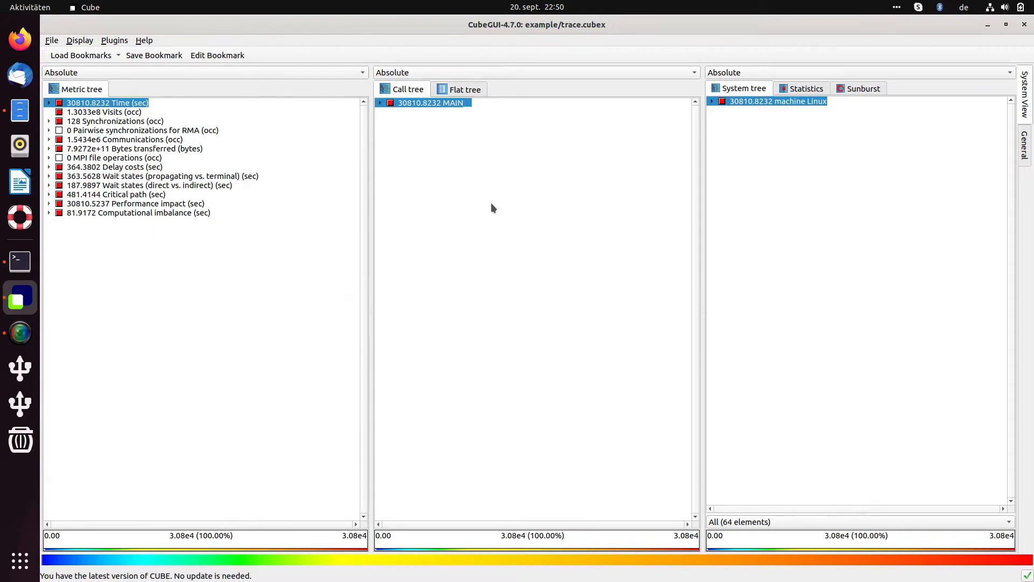
Expand MAIN in the call tree to list setup_mpi_, adi_ (30695.5343 s) and verify_.
click(380, 102)
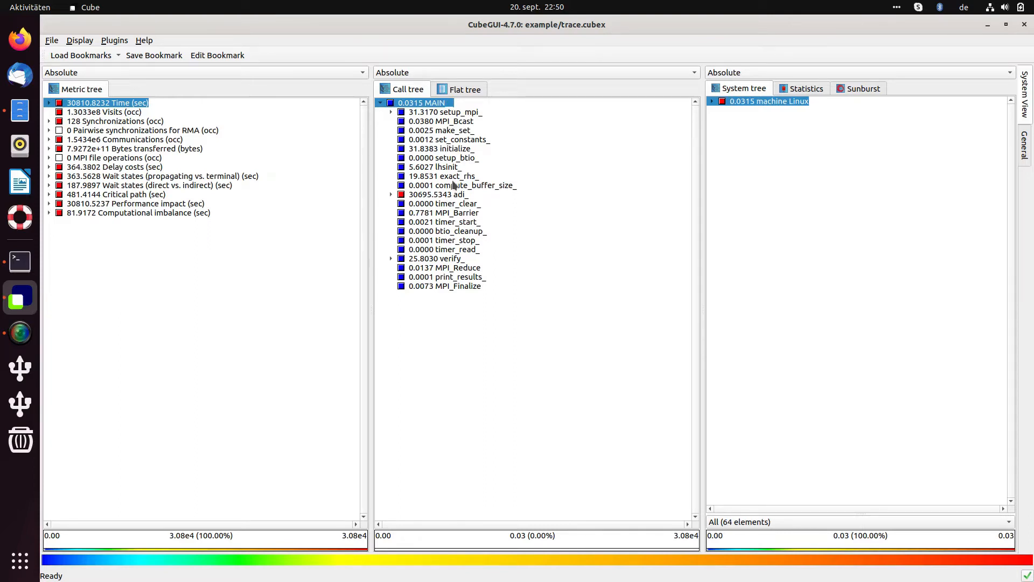
Collapse the MAIN node back to a single call-tree entry.
click(380, 102)
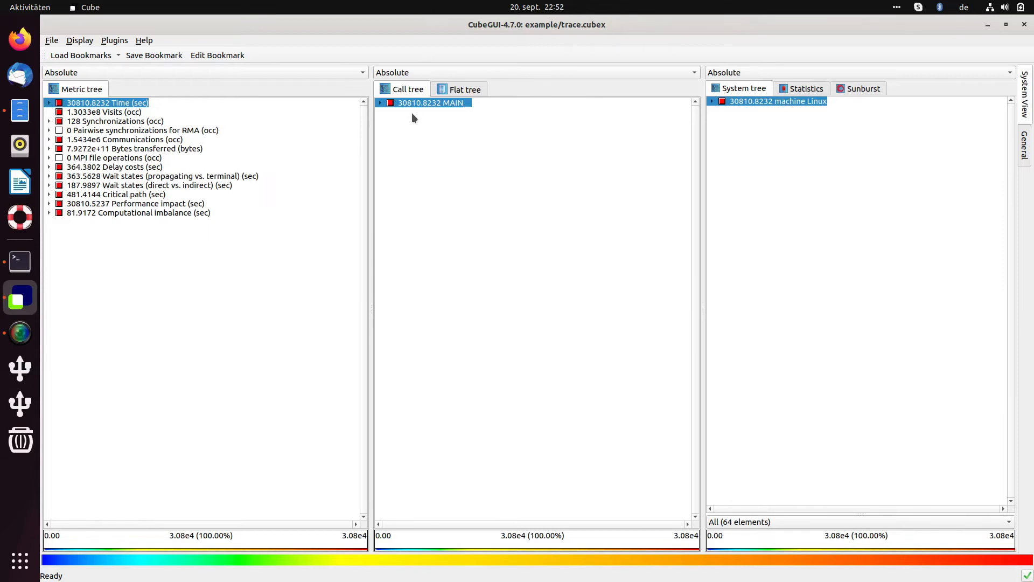
Re-expand MAIN, then browse the adi_ and call-tree context menus without applying anything.
click(381, 103)
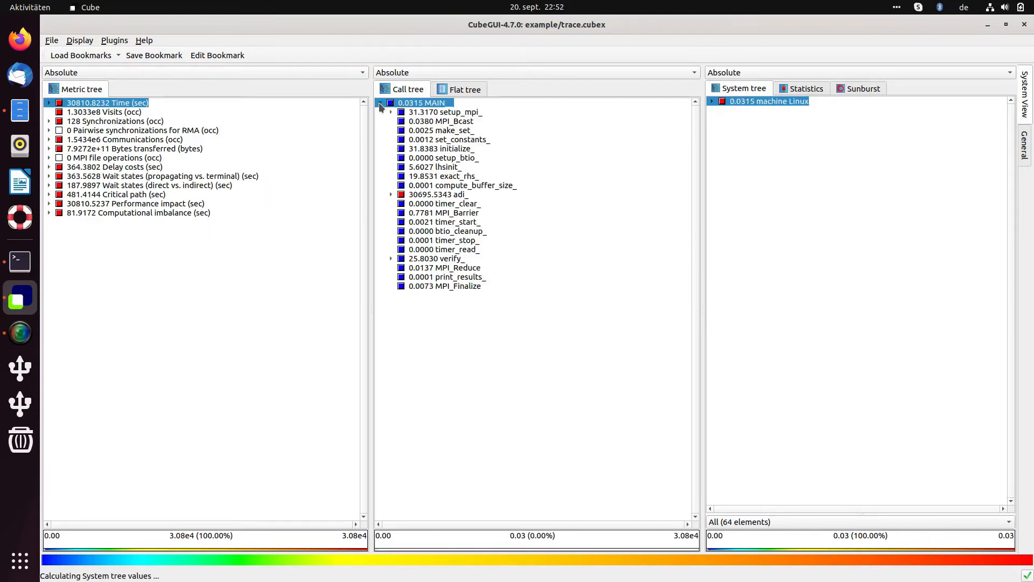
right_click(439, 195)
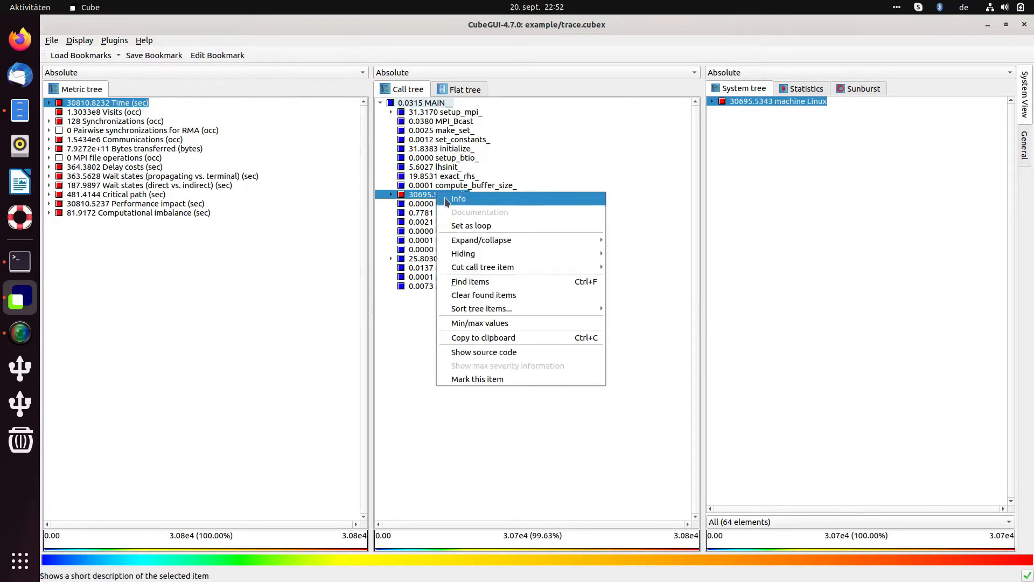
mouse_move(458, 271)
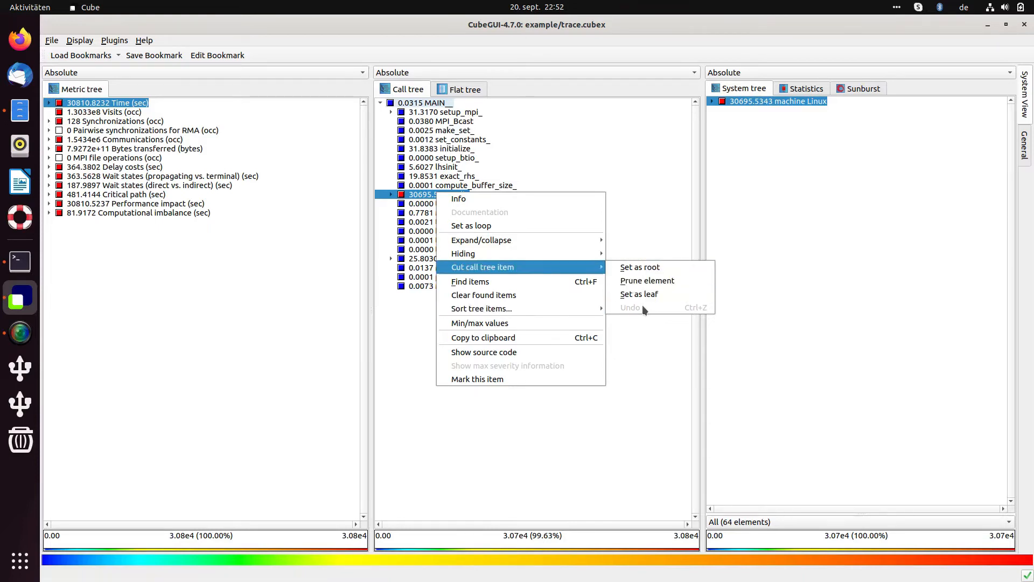
click(477, 379)
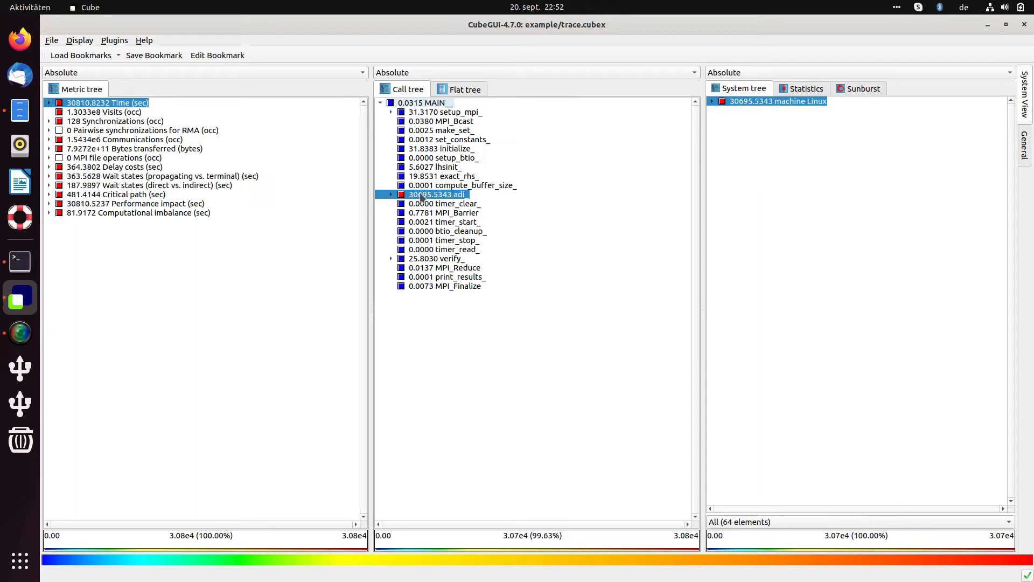
right_click(423, 197)
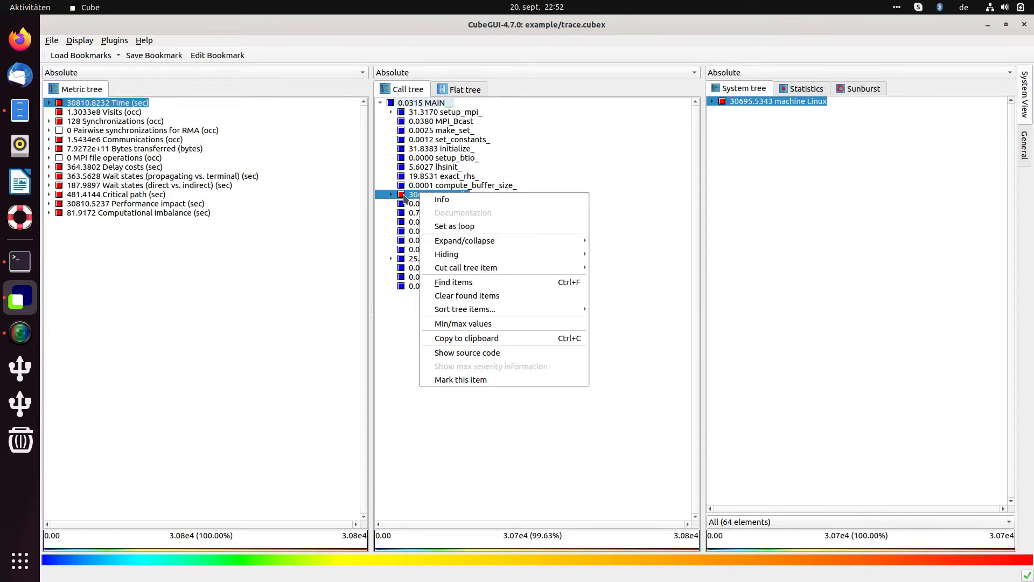
click(393, 338)
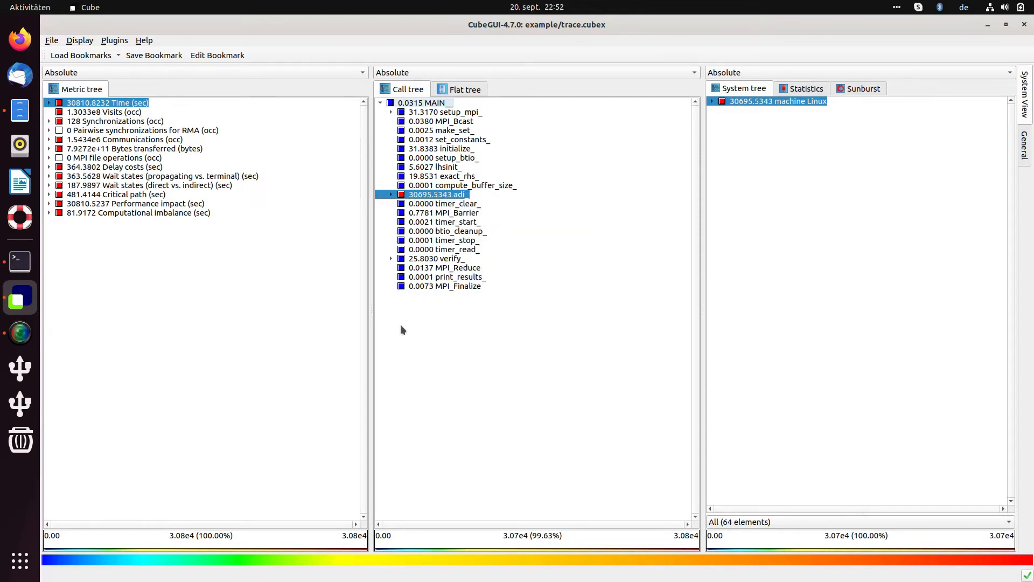
right_click(399, 324)
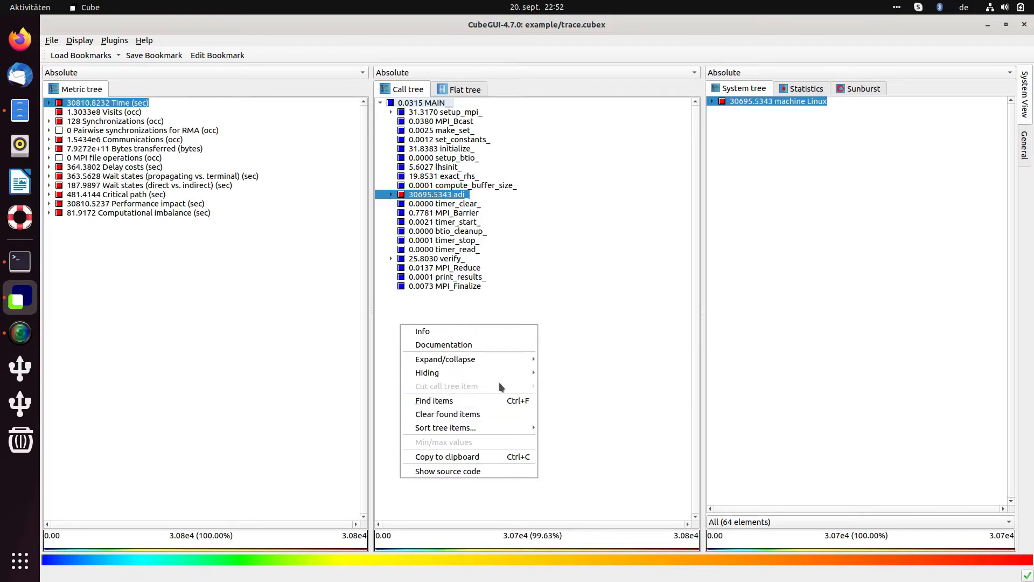
click(467, 297)
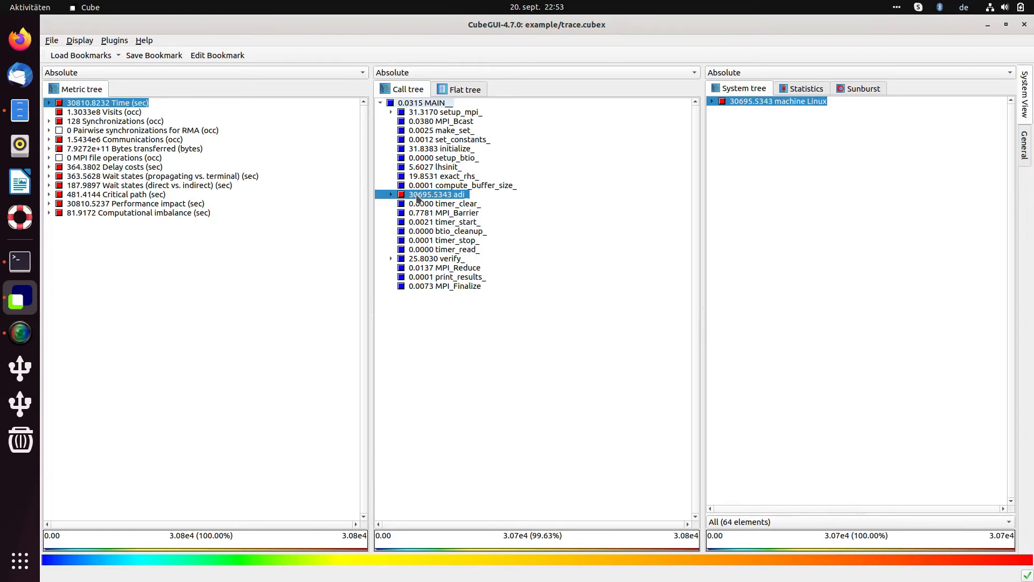
right_click(445, 195)
mouse_move(506, 275)
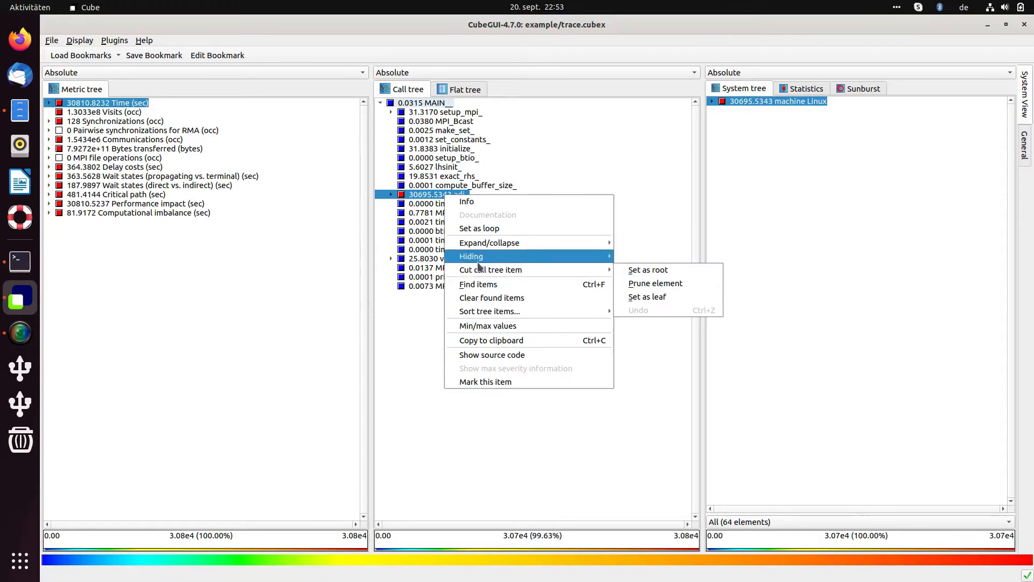
click(413, 303)
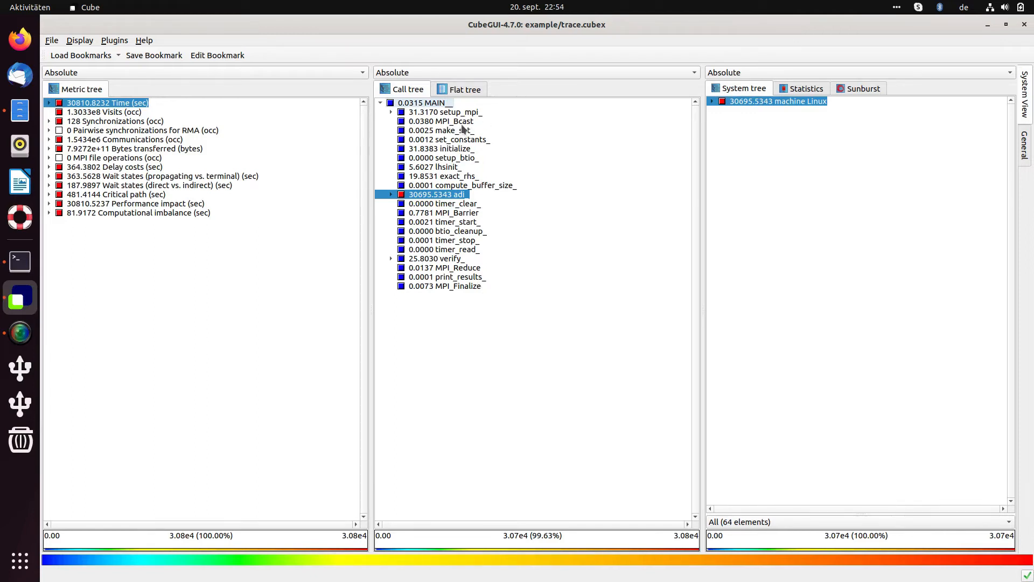
Set adi_ as the call tree root and expand it to show its five children.
right_click(447, 195)
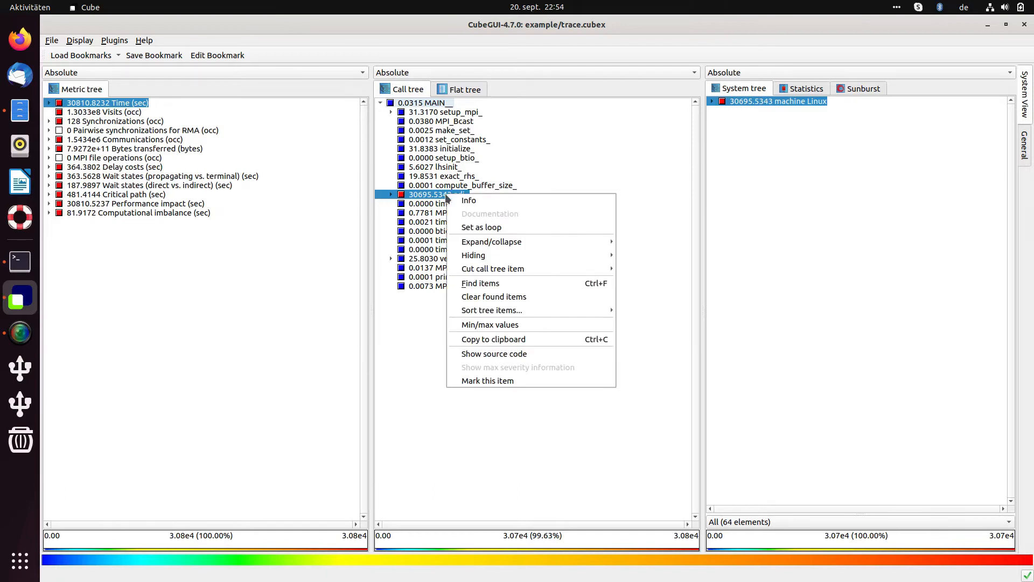
mouse_move(539, 268)
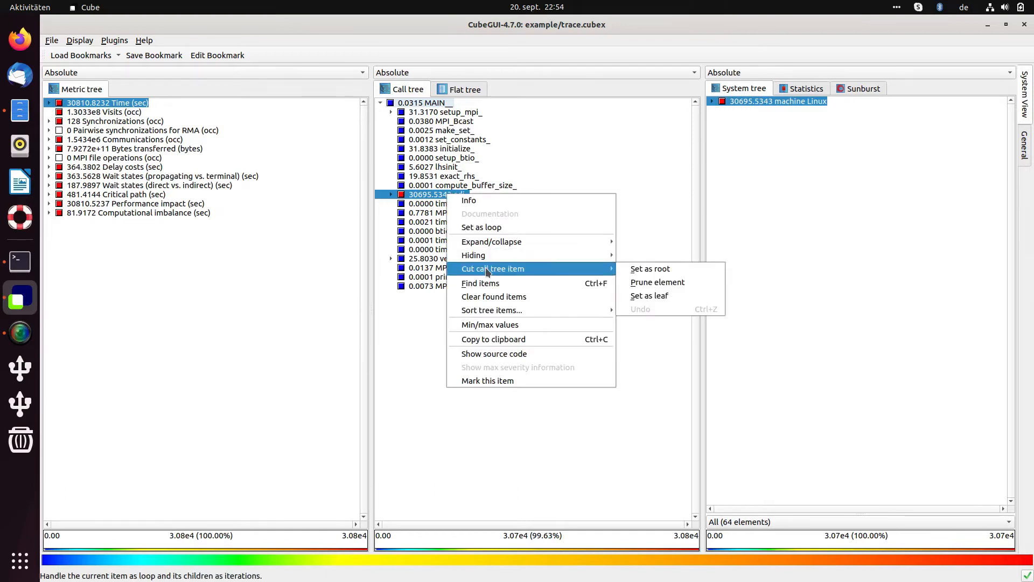
click(670, 270)
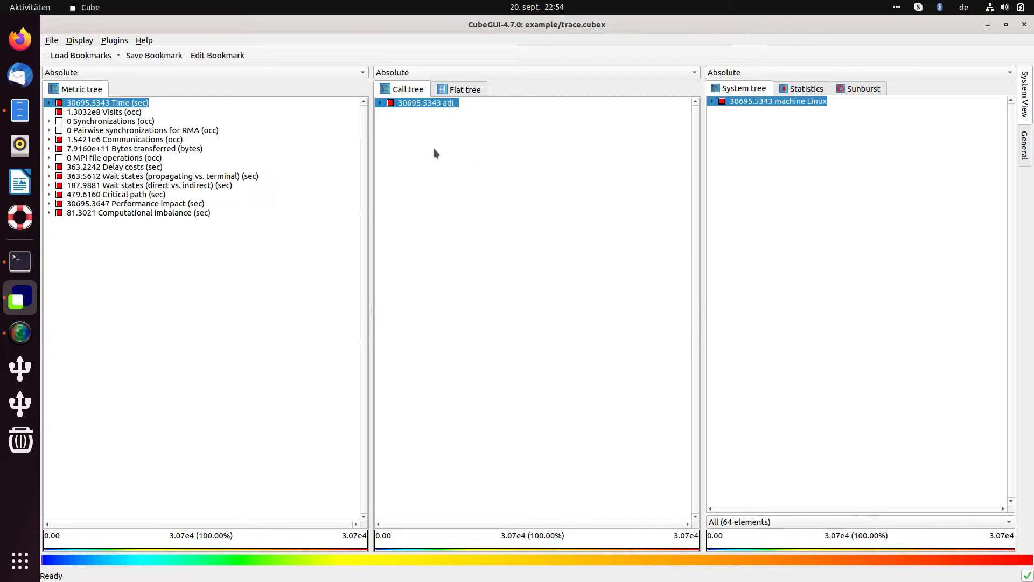
click(380, 103)
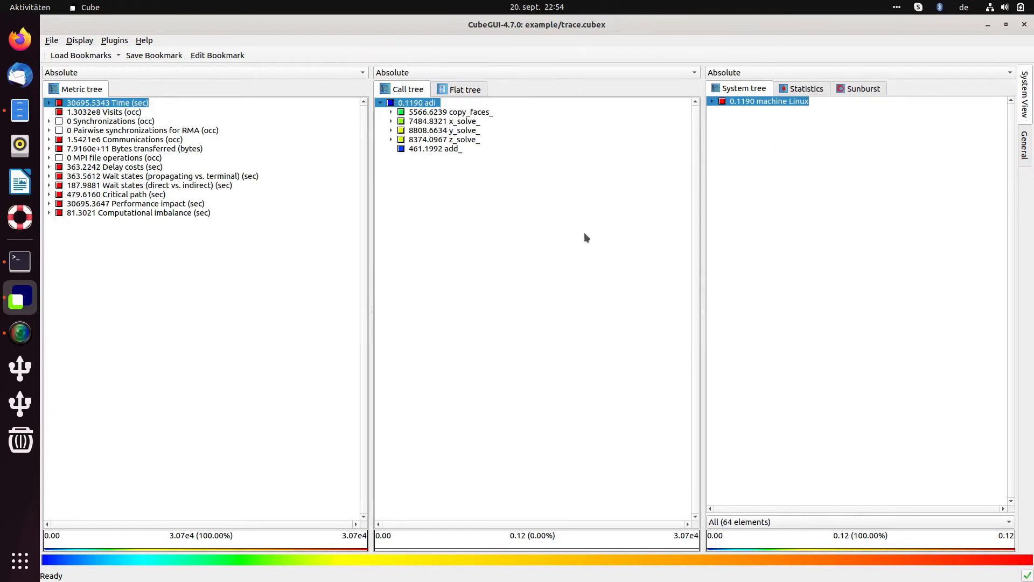
right_click(420, 106)
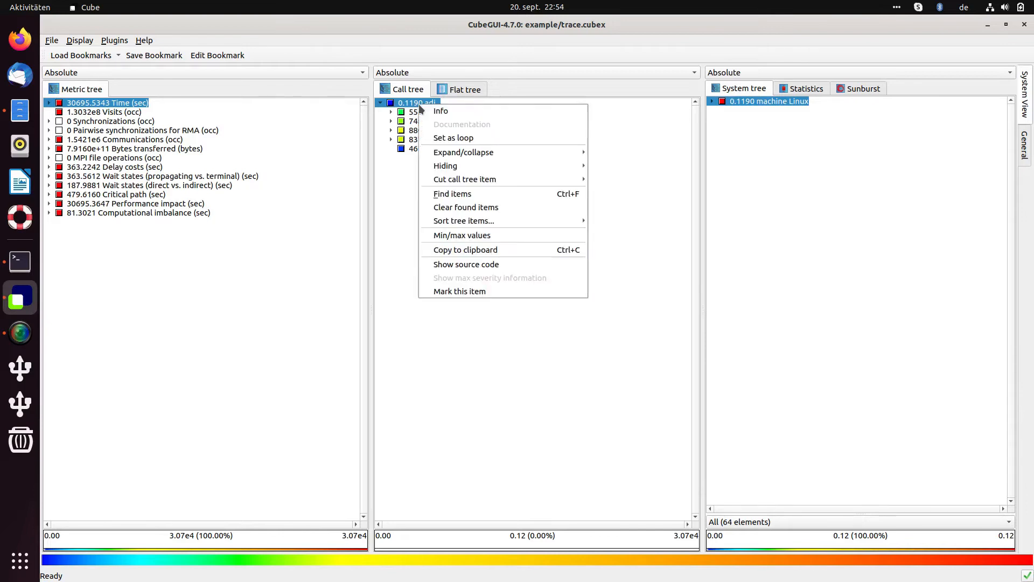
Undo the Set as root cut so MAIN is root, then select adi_ beneath it.
mouse_move(527, 183)
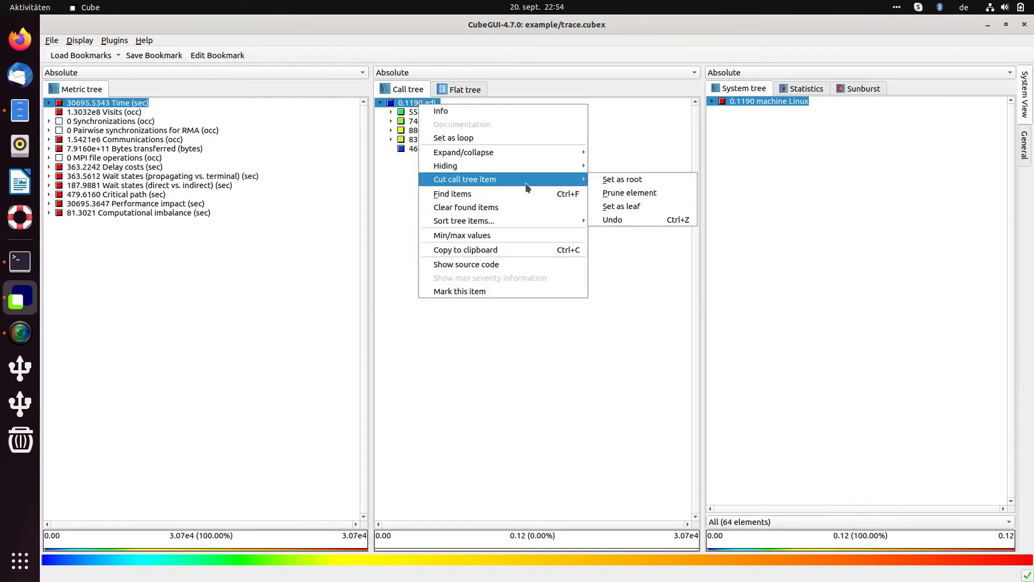
click(610, 218)
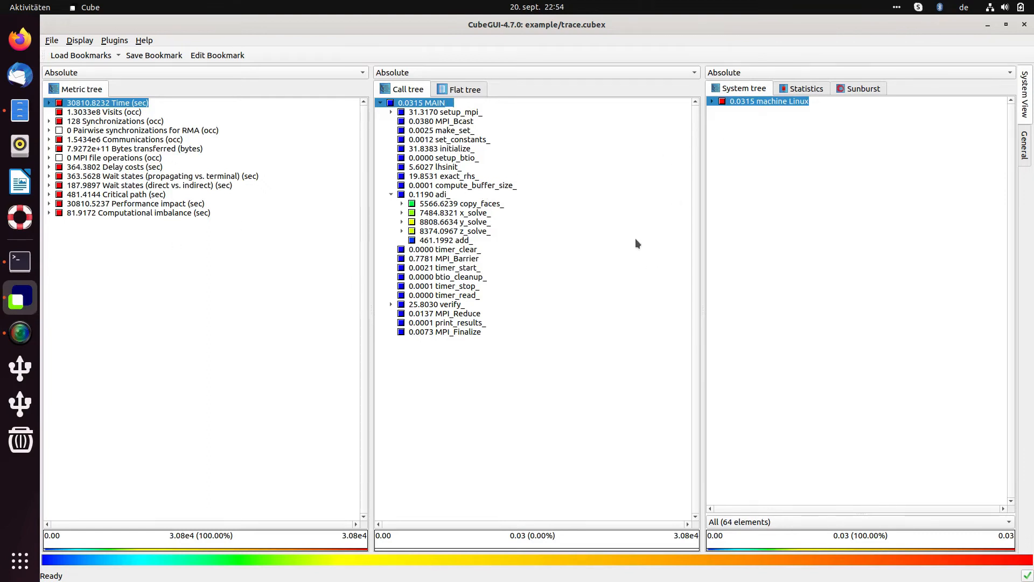
click(427, 195)
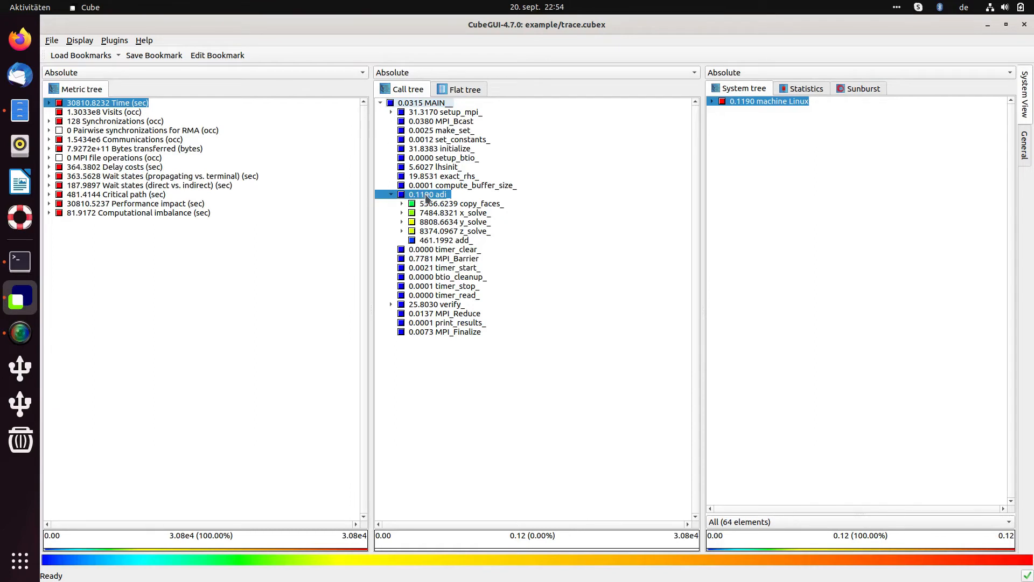
Make adi_ the root of the call tree again.
right_click(426, 195)
mouse_move(469, 268)
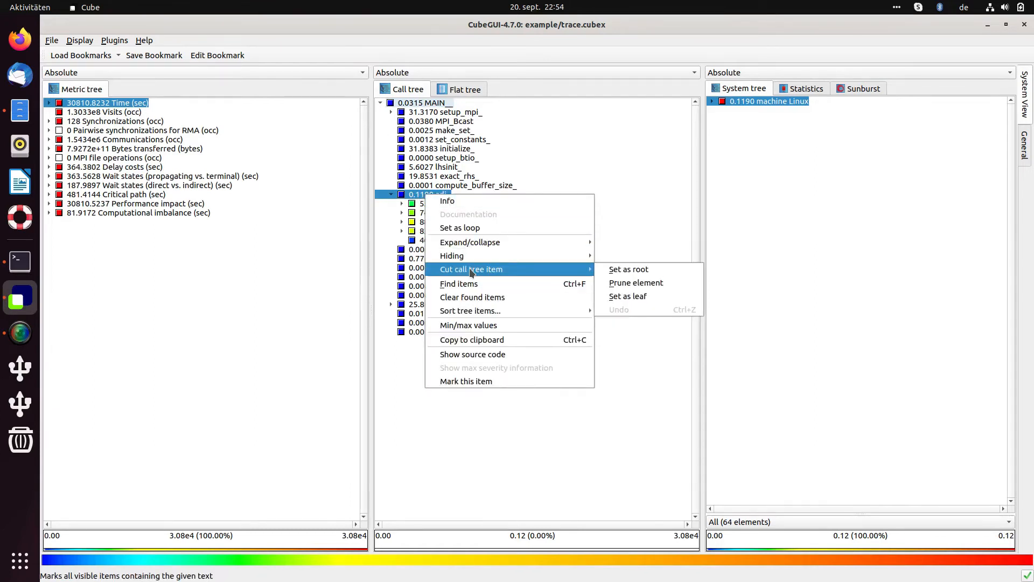
click(633, 272)
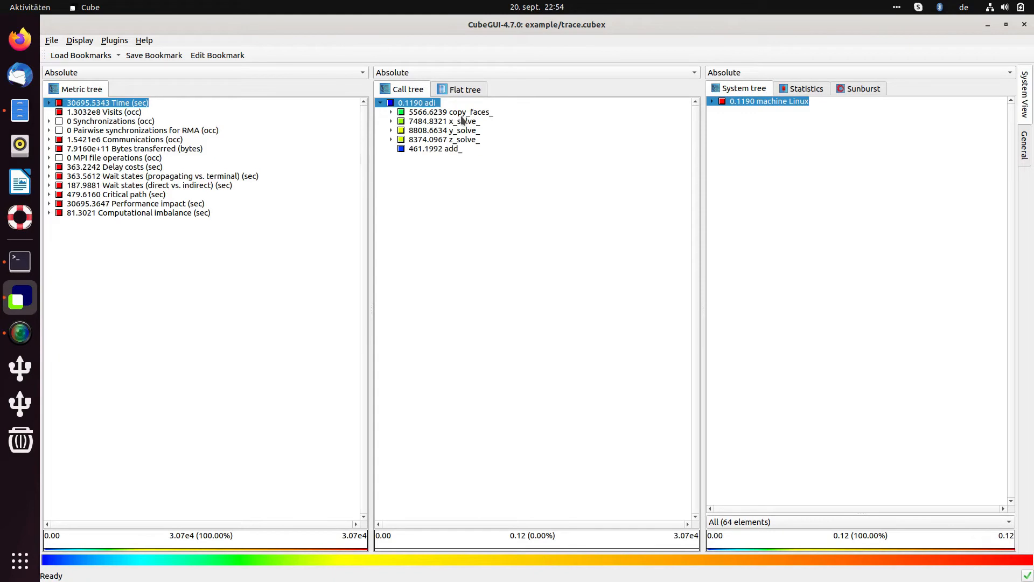
Toggle between the Flat tree and Call tree views, ending on the adi_ call tree.
click(477, 91)
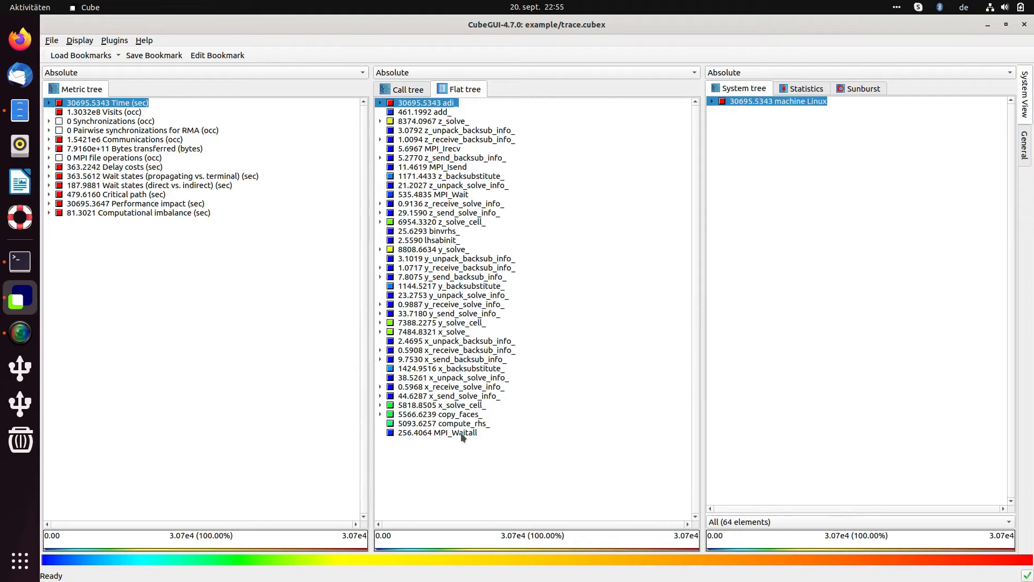
click(407, 91)
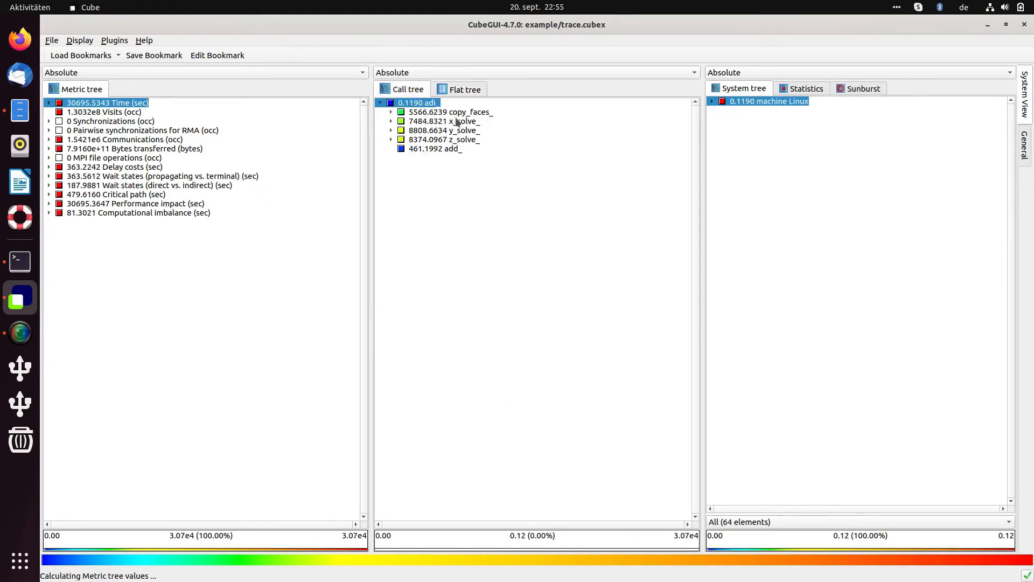
click(464, 90)
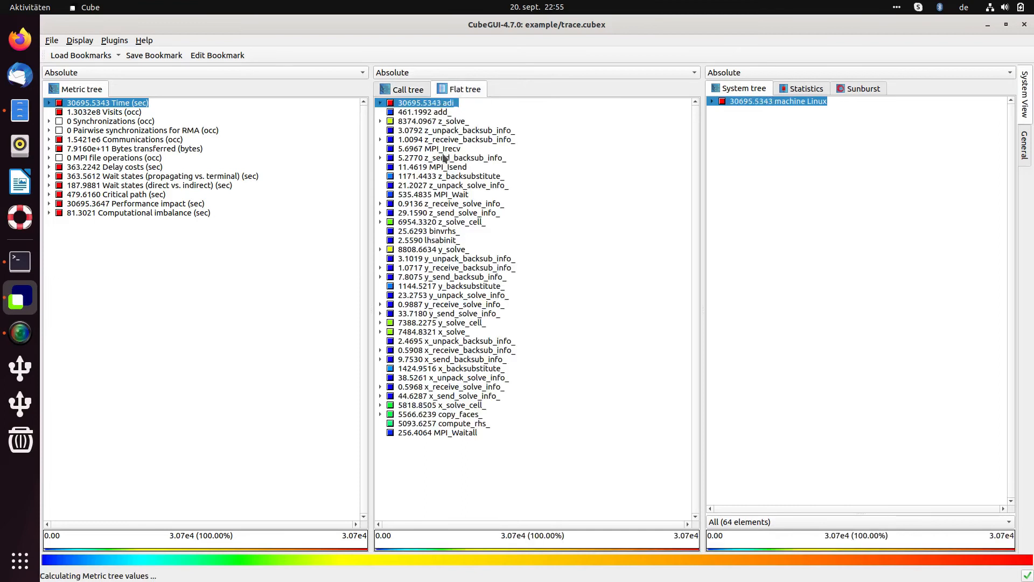
click(410, 90)
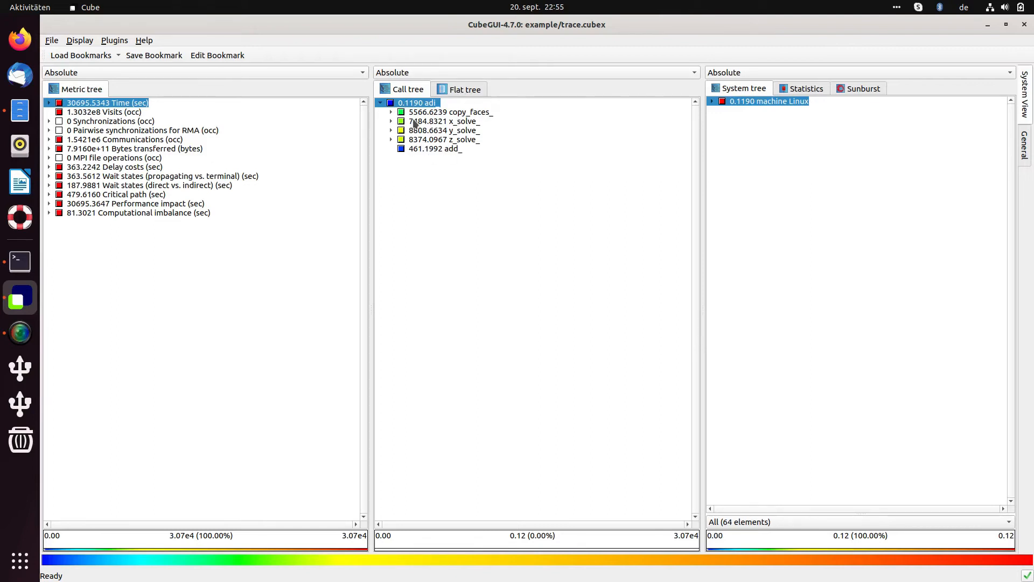
Inspect copy_faces_'s menu and expand it to view its four child calls, then collapse it.
right_click(452, 114)
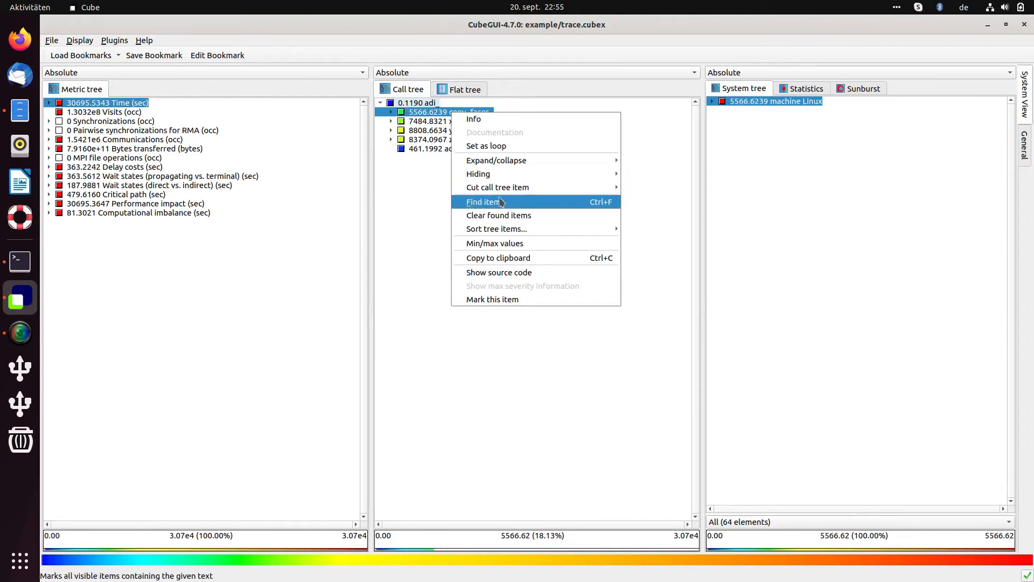
mouse_move(503, 189)
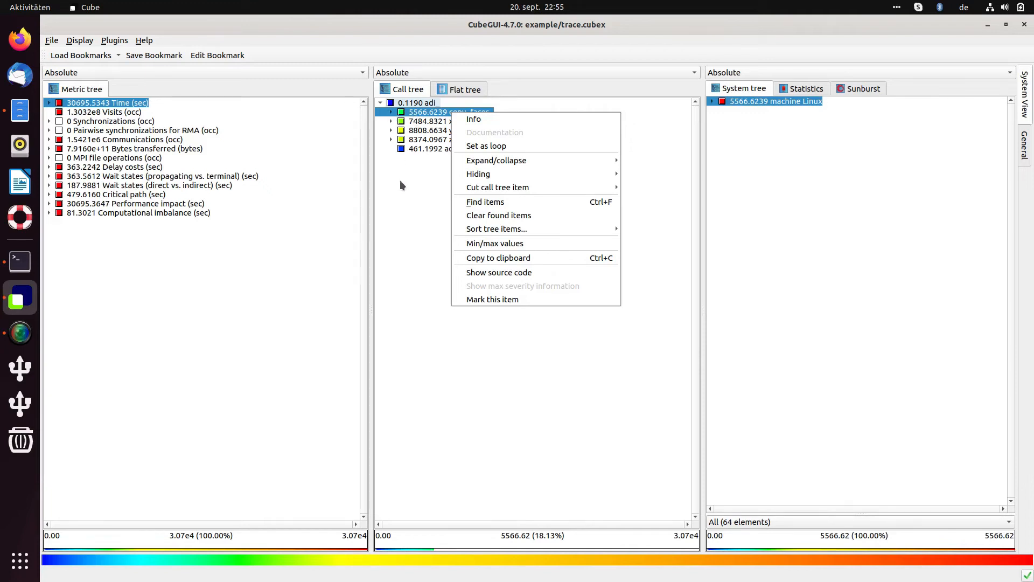
click(390, 112)
click(390, 112)
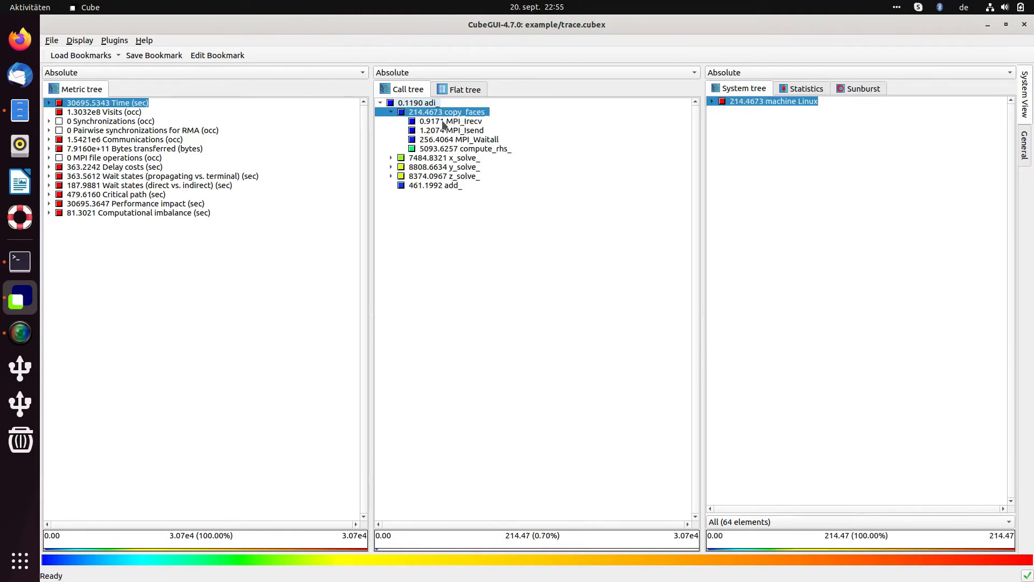
click(391, 112)
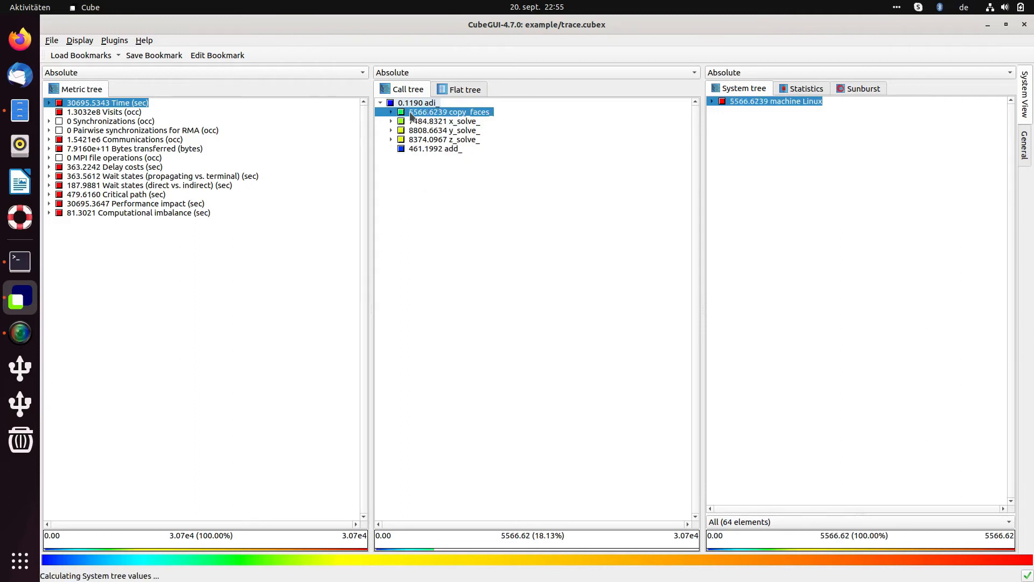
right_click(409, 112)
mouse_move(417, 187)
click(388, 170)
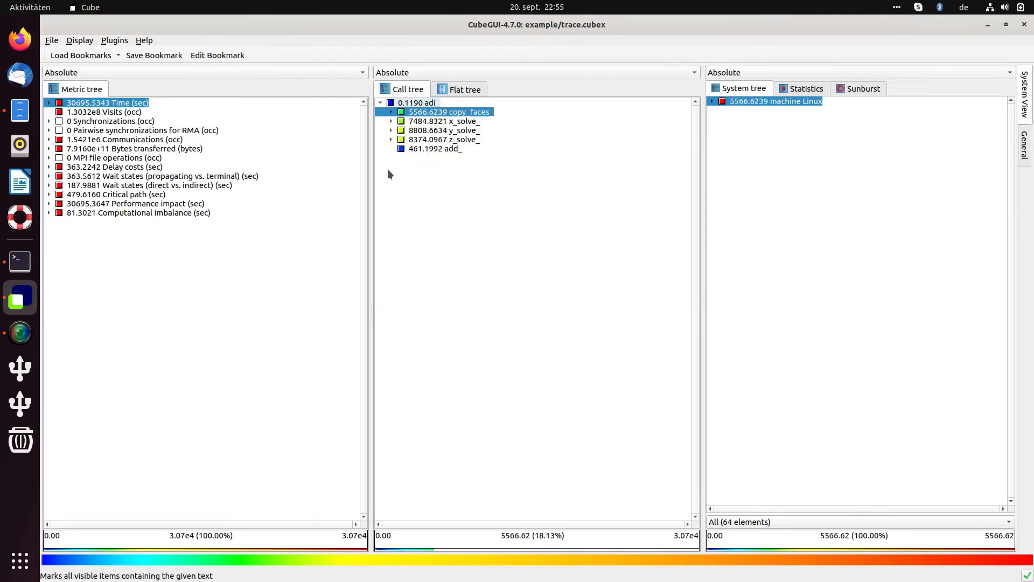
click(391, 112)
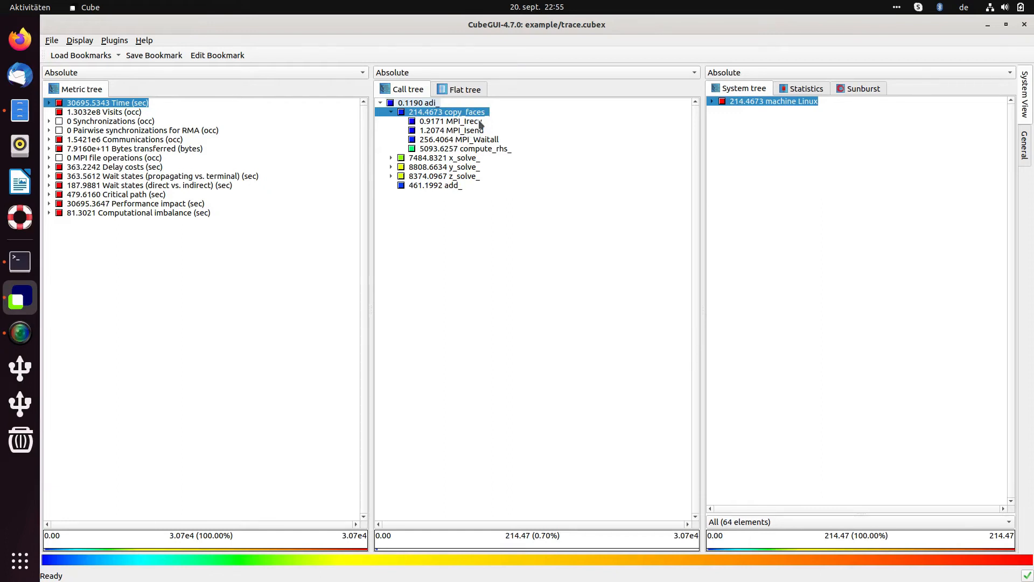
click(391, 112)
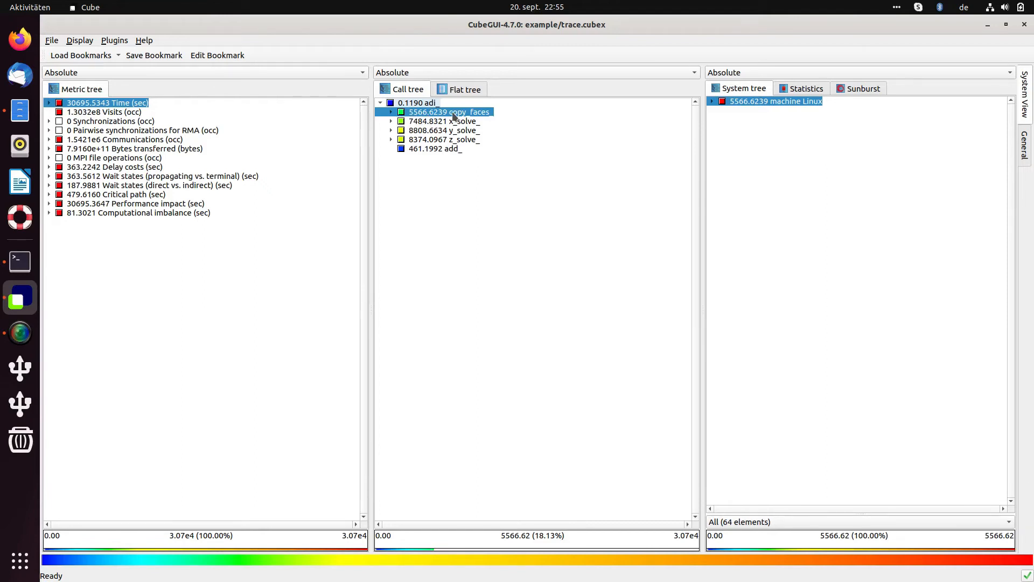
Set copy_faces_, x_solve_ and y_solve_ as leaves, then check times for copy_faces_ and z_solve_.
right_click(425, 112)
mouse_move(538, 186)
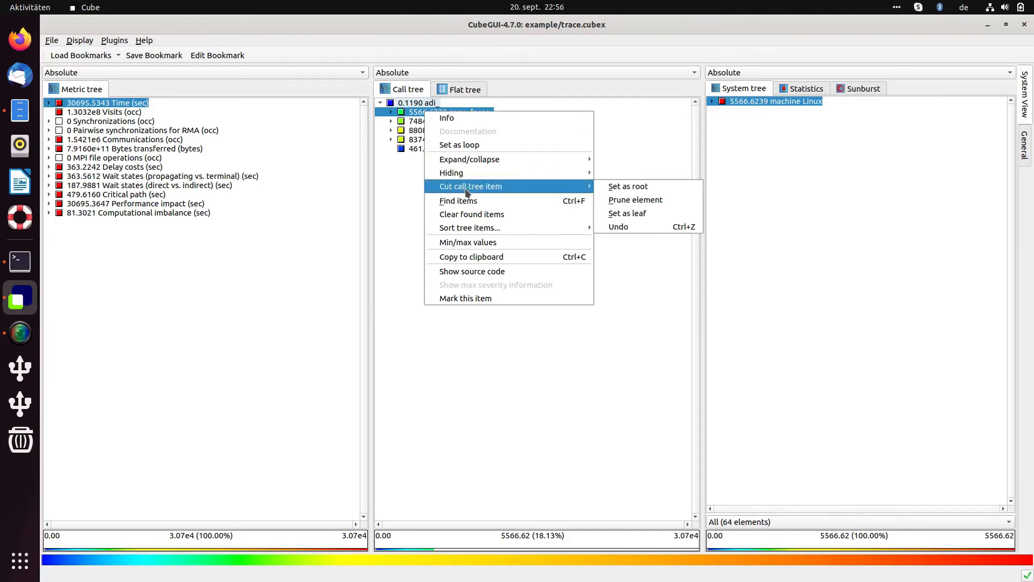
click(646, 212)
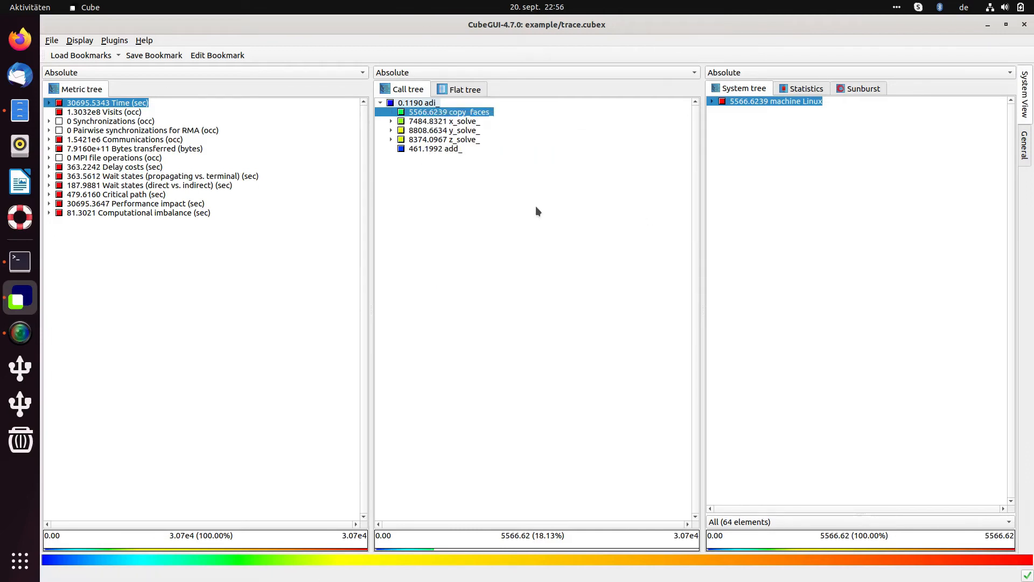
right_click(430, 121)
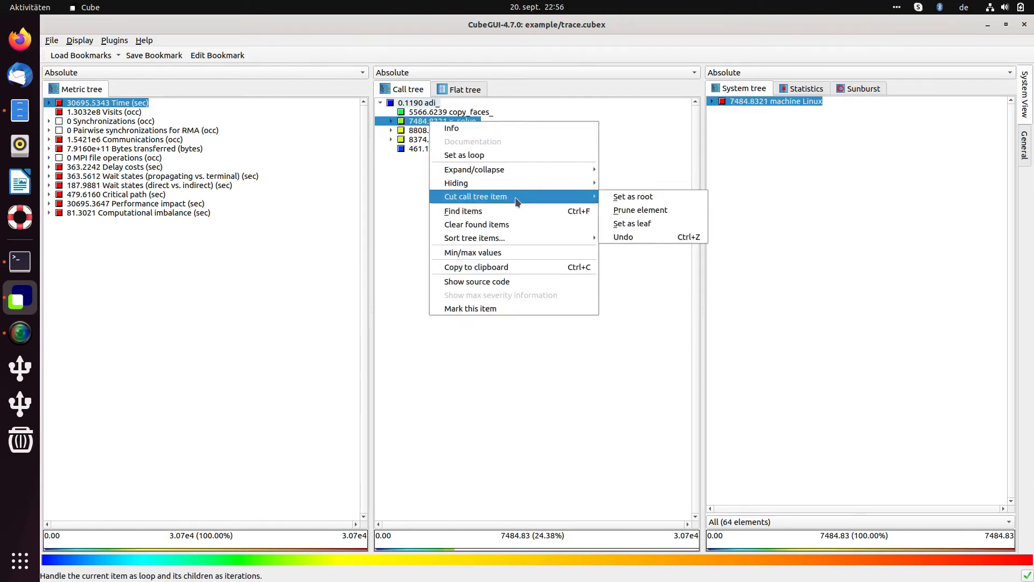
click(632, 223)
right_click(452, 131)
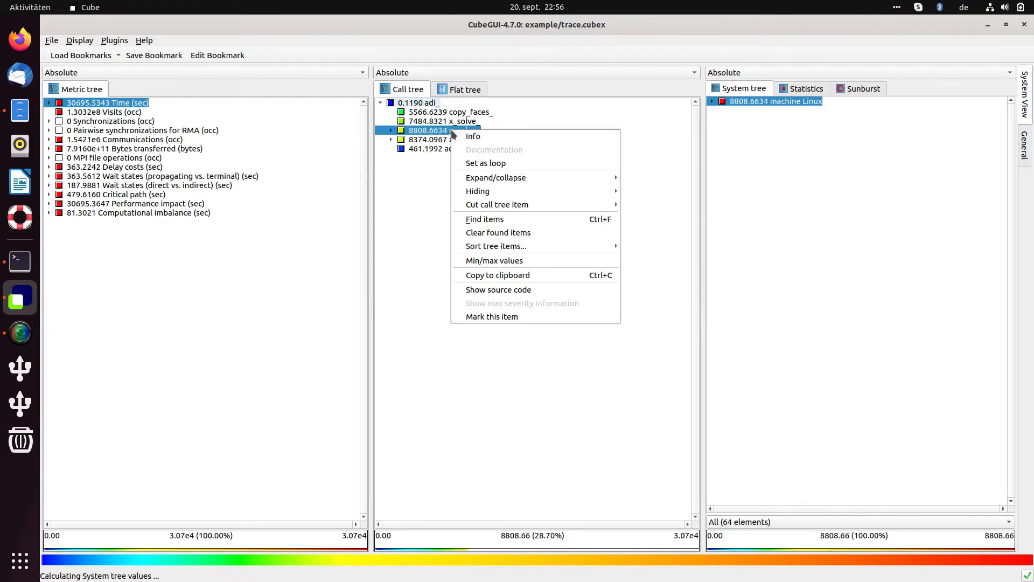
mouse_move(539, 204)
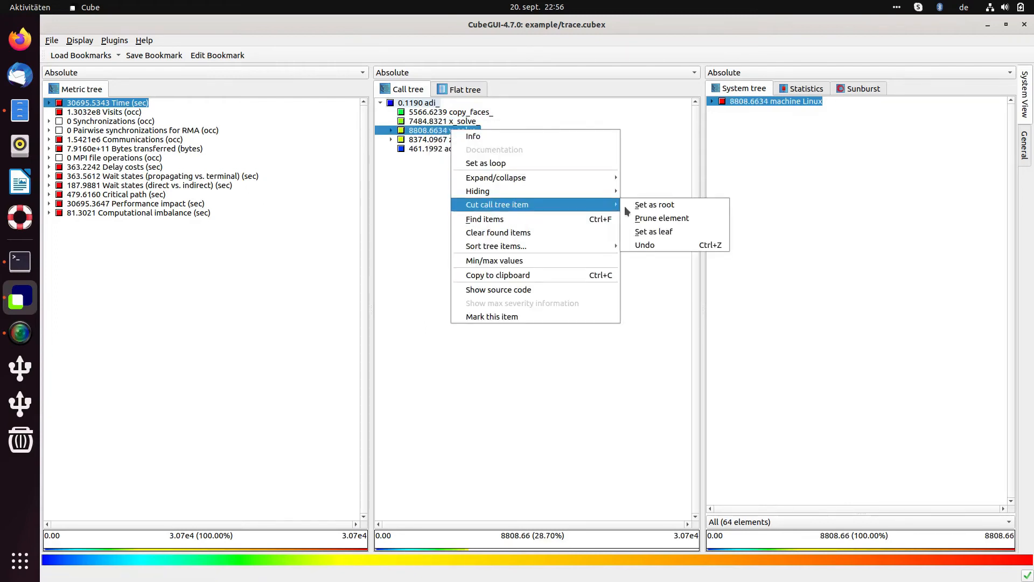
click(652, 232)
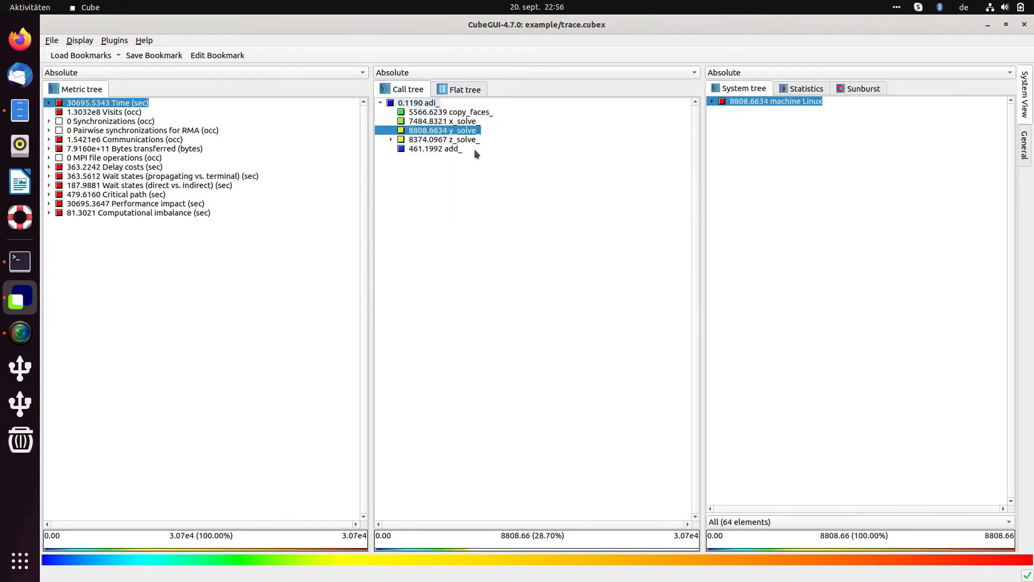
click(447, 112)
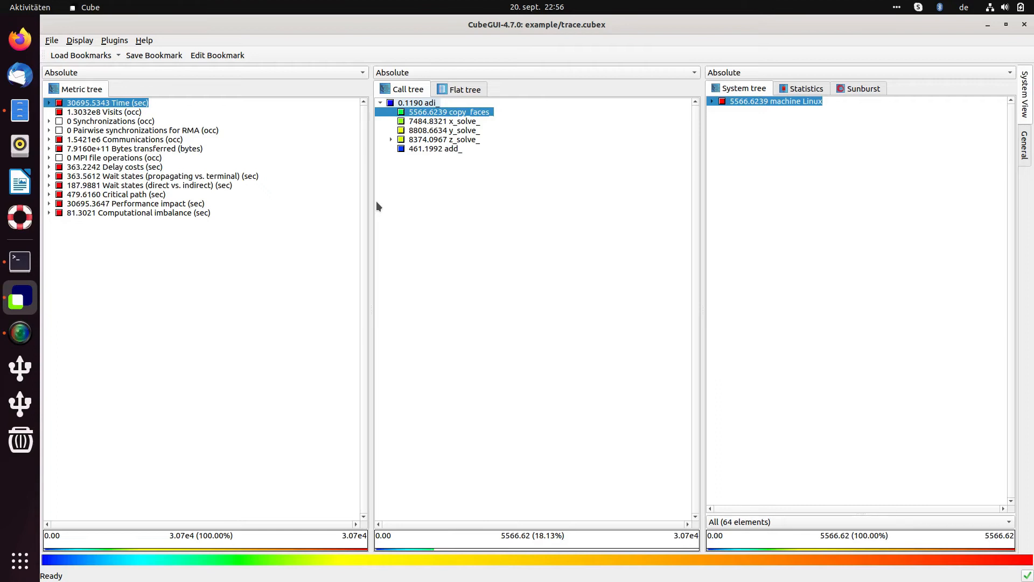
click(416, 141)
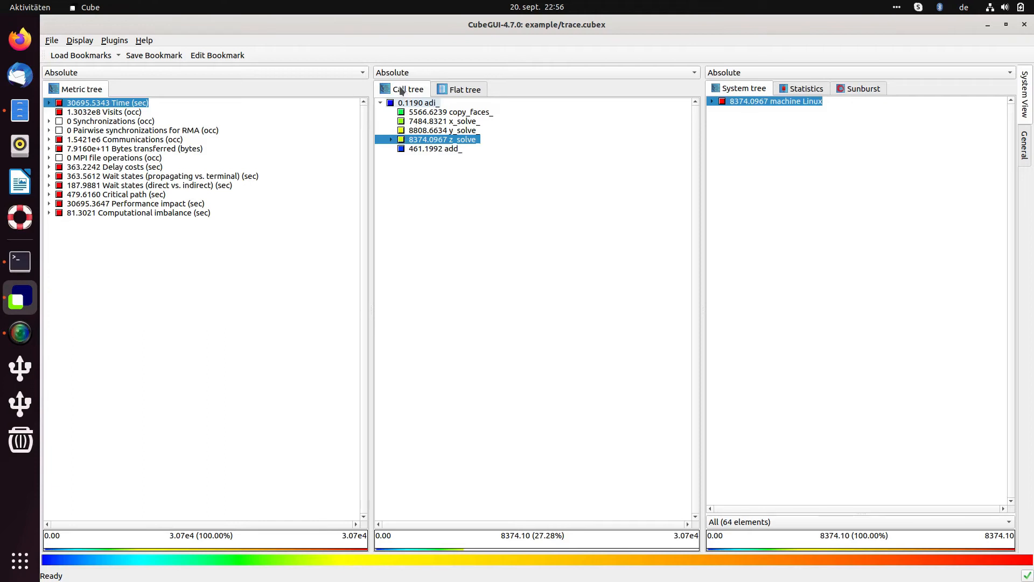
Set z_solve_ as a leaf as well, cutting its child calls.
click(419, 112)
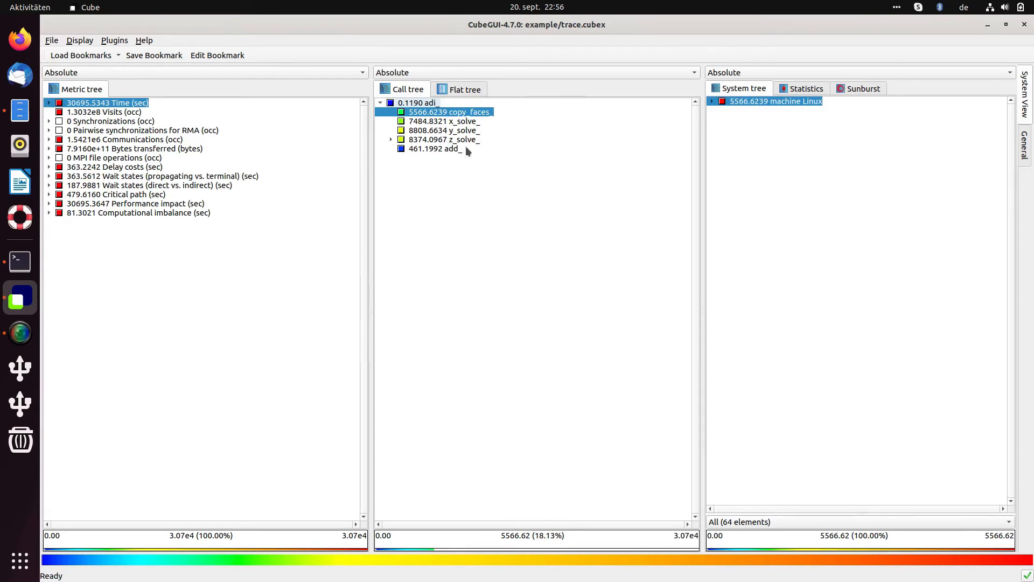
right_click(424, 139)
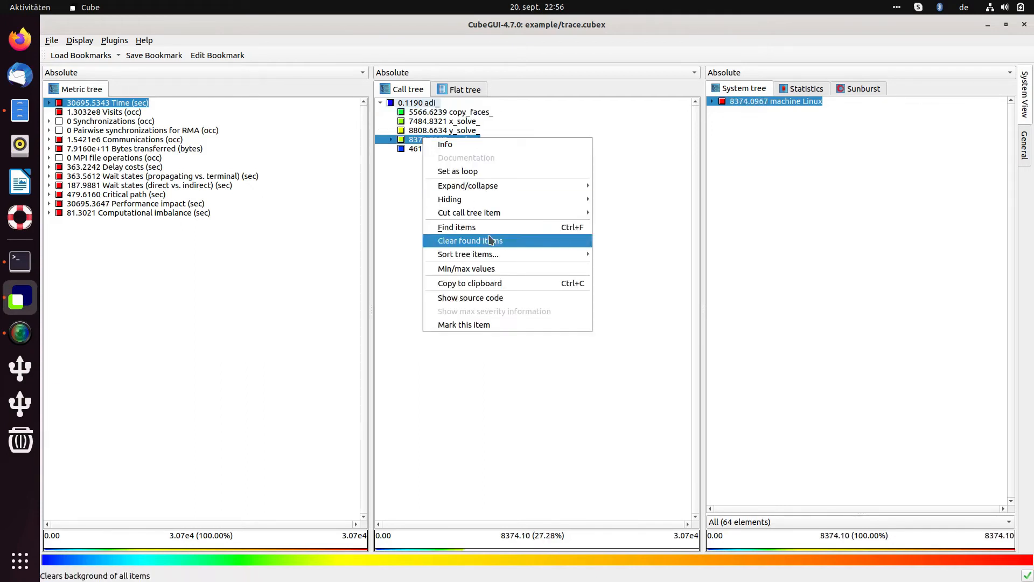
mouse_move(566, 213)
click(624, 239)
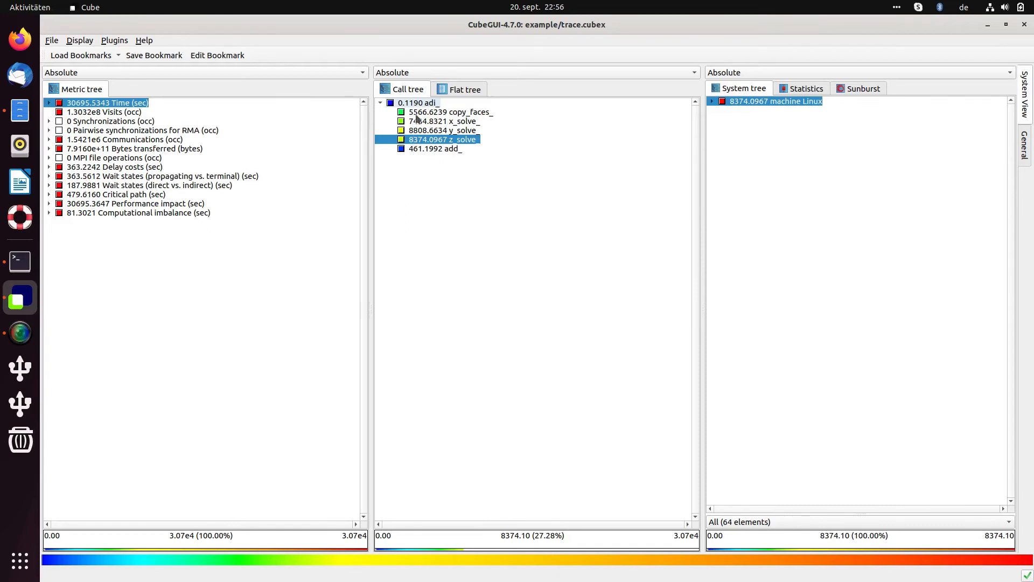
Check the flat function list, return to the adi_ call tree and select add_ (461.1992 s).
click(464, 89)
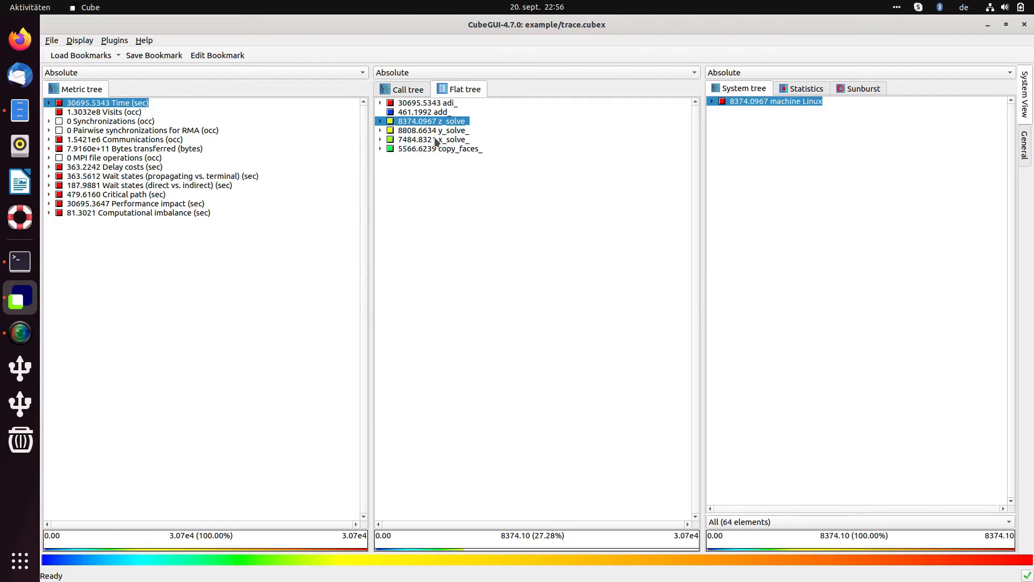
click(411, 91)
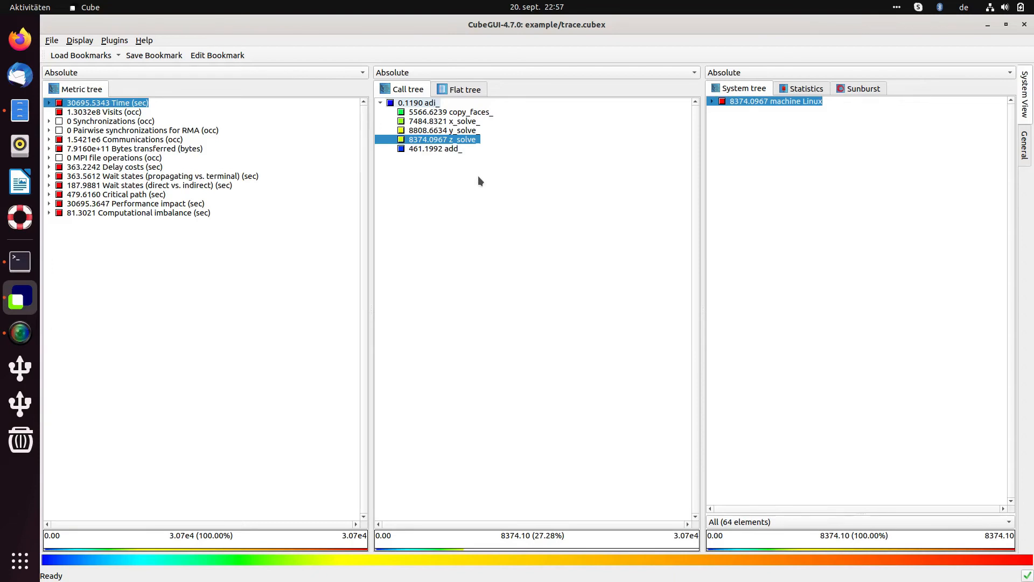
click(439, 148)
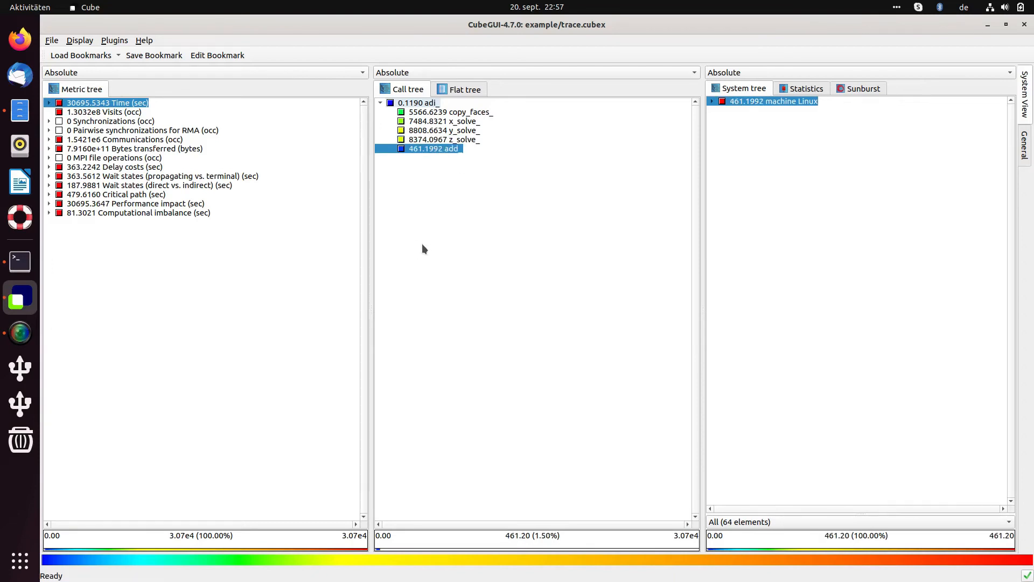
Return to the system tree view and prune add_ (461.1992 s) from the adi_ tree.
click(1024, 97)
right_click(451, 150)
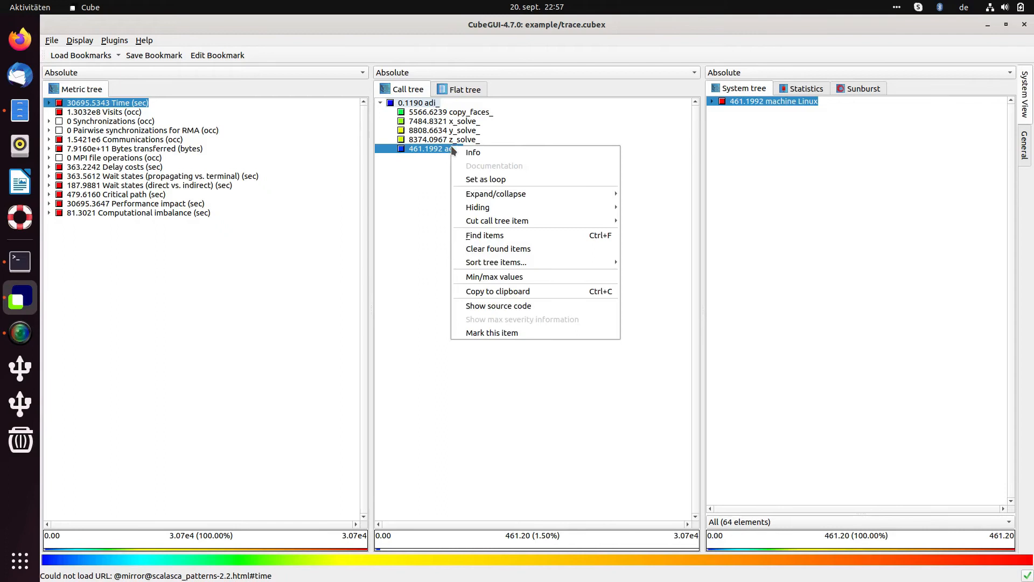
mouse_move(517, 221)
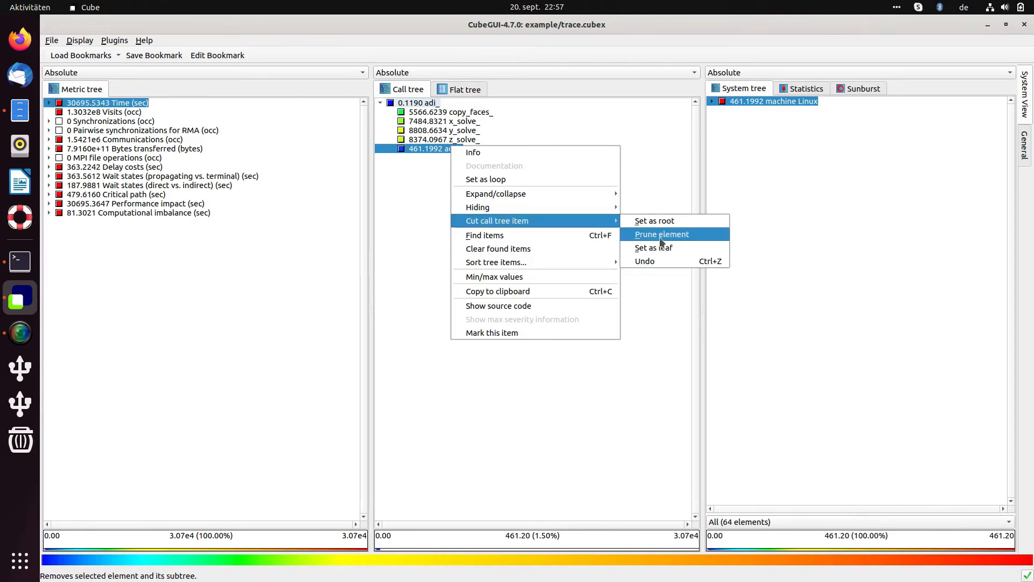
click(660, 237)
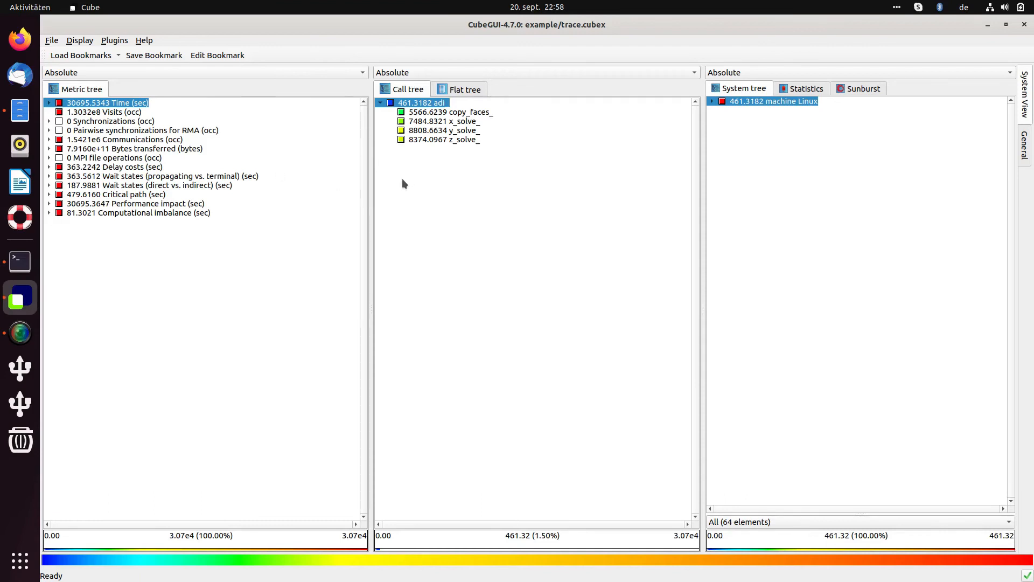
Save the reduced cube as reduced.cubex in the Dokumente folder.
click(52, 41)
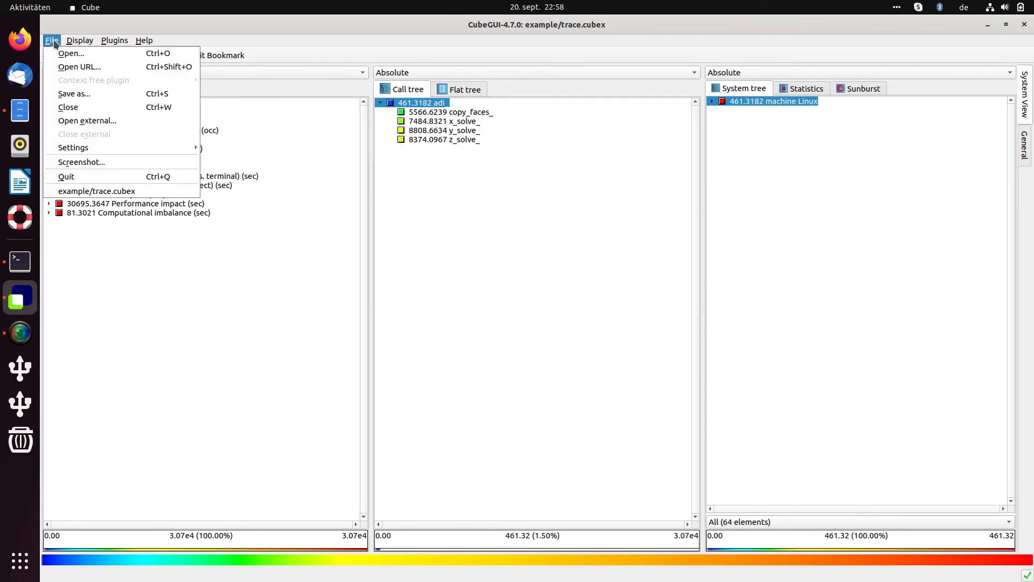
click(73, 96)
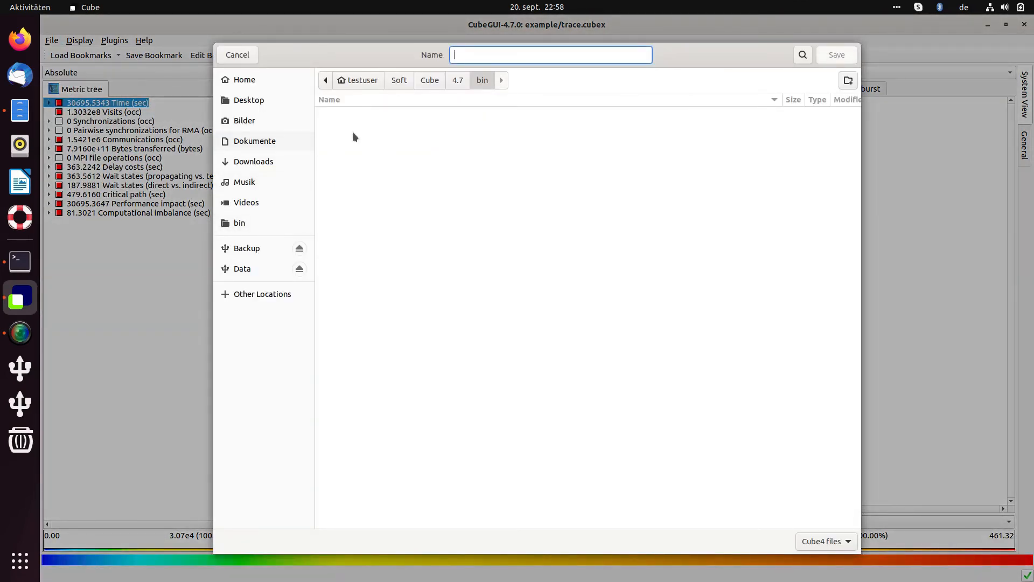
click(266, 144)
text(reduce)
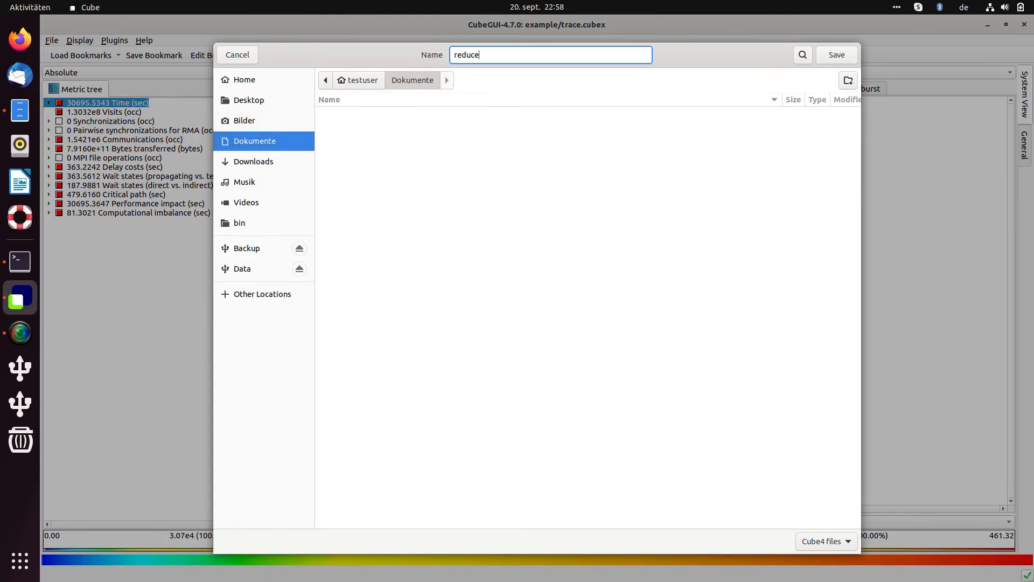
text(d.cubex)
click(843, 54)
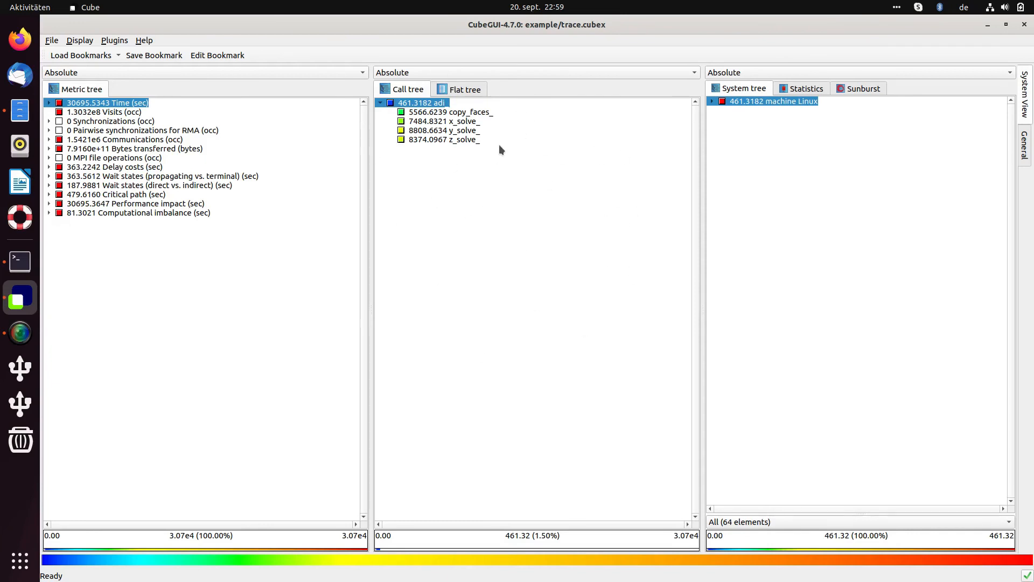
click(52, 40)
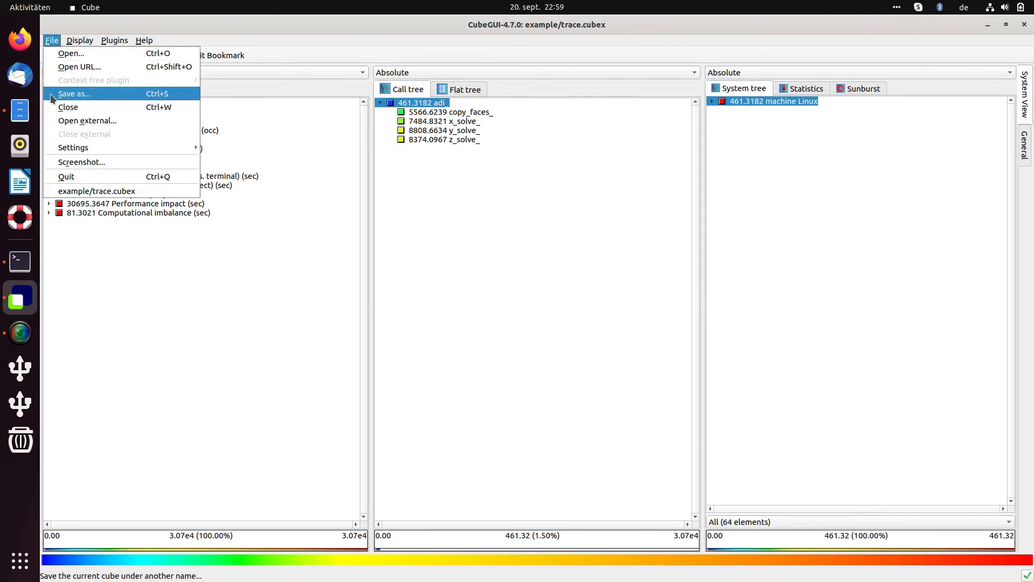
click(402, 202)
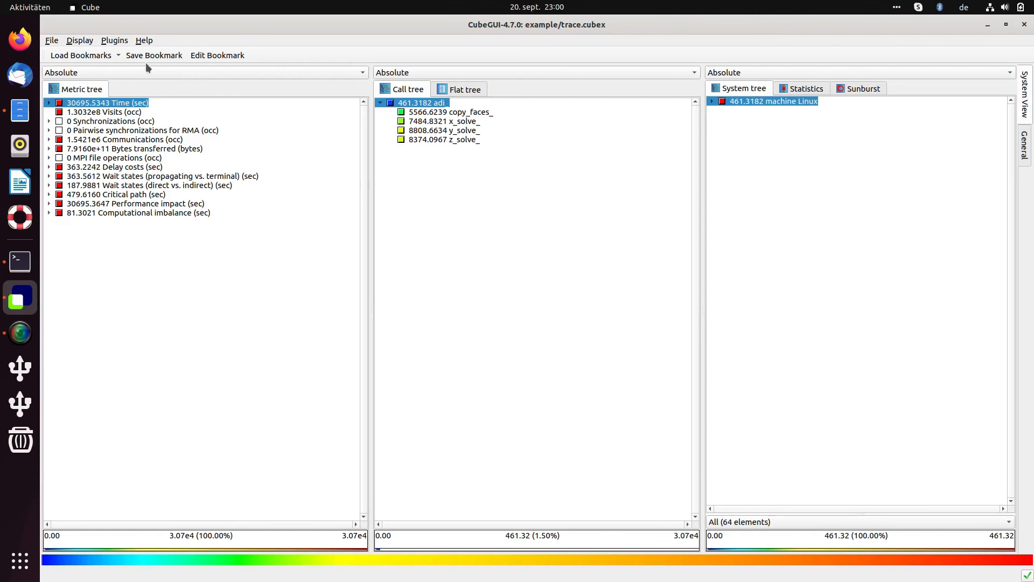
click(51, 41)
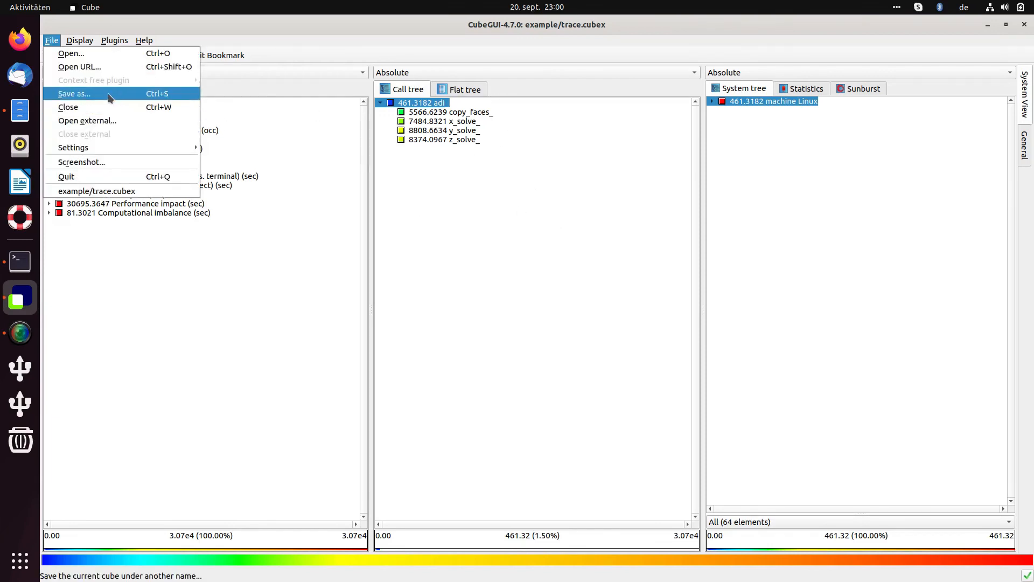
click(486, 216)
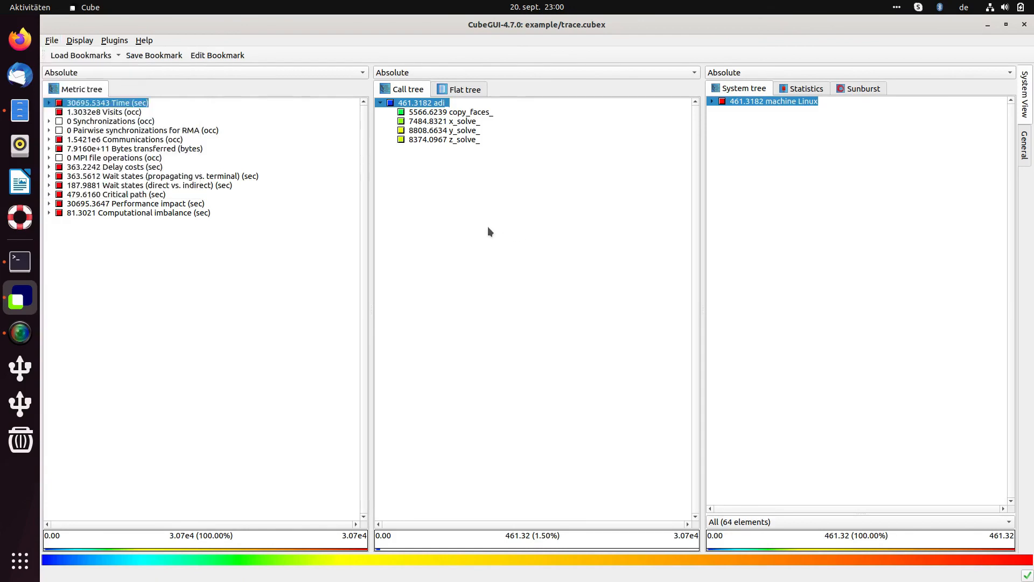
Bring Terminal forward on the ~/Dokumente tab and clear the leftover command.
click(19, 263)
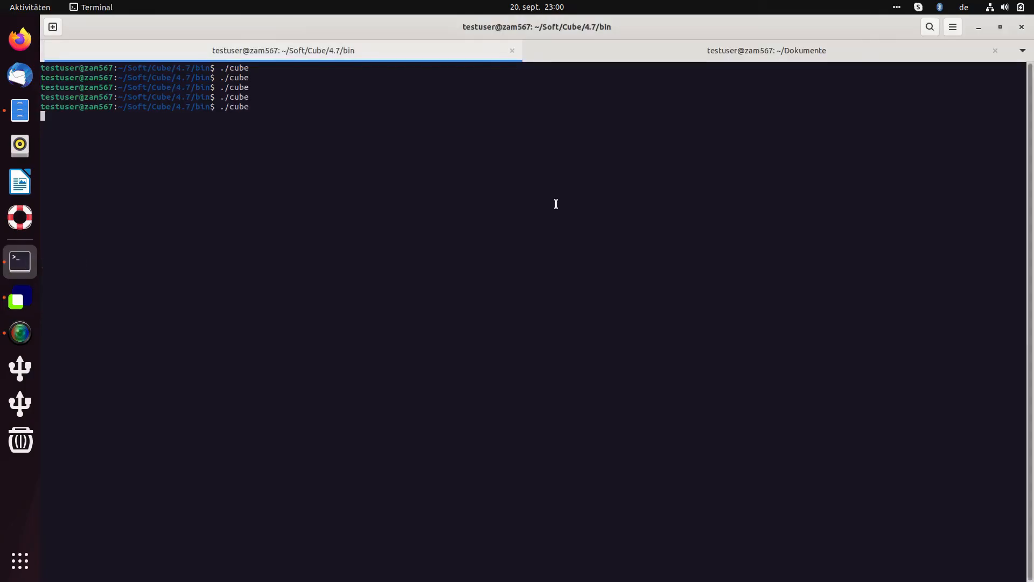
click(695, 50)
key(BackSpace)
key(BackSpace)
key(BackSpace)
key(BackSpace)
key(BackSpace)
key(BackSpace)
key(BackSpace)
key(BackSpace)
List the folder ~/Soft/Cube/4.7/share/doc/cubegui/example/ with ls.
text(la)
key(BackSpace)
key(BackSpace)
text(s ~/So)
key(Tab)
text(Cu)
key(Tab)
text(4)
key(Tab)
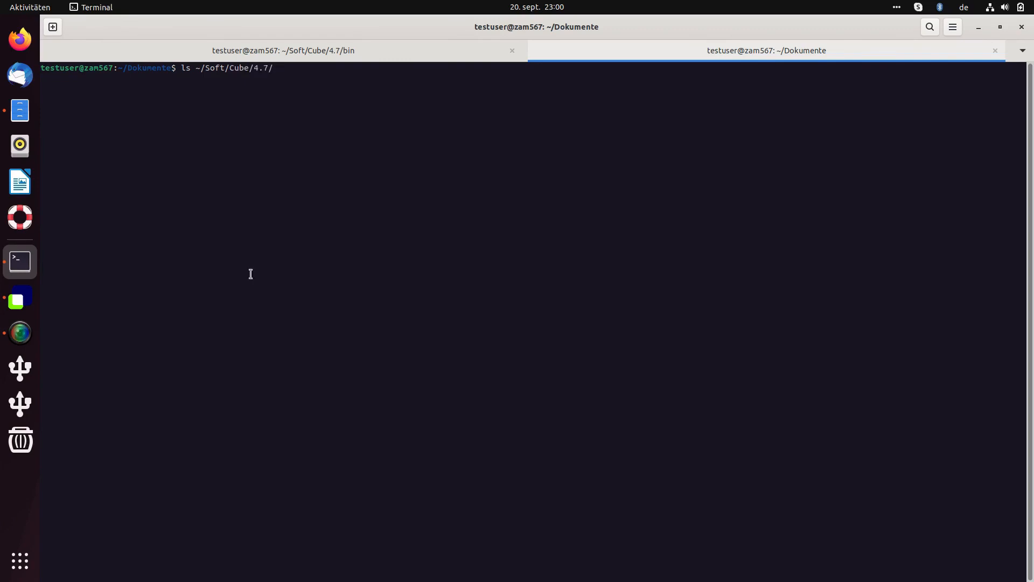
text(sh)
key(Tab)
text(d)
key(Tab)
text(c)
key(Tab)
text(g)
key(Tab)
text(ex)
key(Tab)
key(Return)
Rerun the listing as ls -lah and highlight trace.cubex and its 7,5M size.
key(Up)
key(Left)
key(Left)
key(Left)
key(Left)
key(Left)
key(Left)
key(Left)
key(Left)
key(Left)
key(Left)
key(Left)
key(Left)
key(Left)
key(Left)
key(Left)
key(Left)
key(Left)
key(Left)
key(Left)
key(Left)
key(Left)
key(Left)
key(Left)
key(Left)
key(Left)
key(Left)
key(Left)
key(Left)
key(Left)
key(Left)
key(Left)
key(Left)
key(Left)
key(Left)
key(Left)
key(Left)
key(Left)
key(Left)
key(Left)
key(Left)
text(lah)
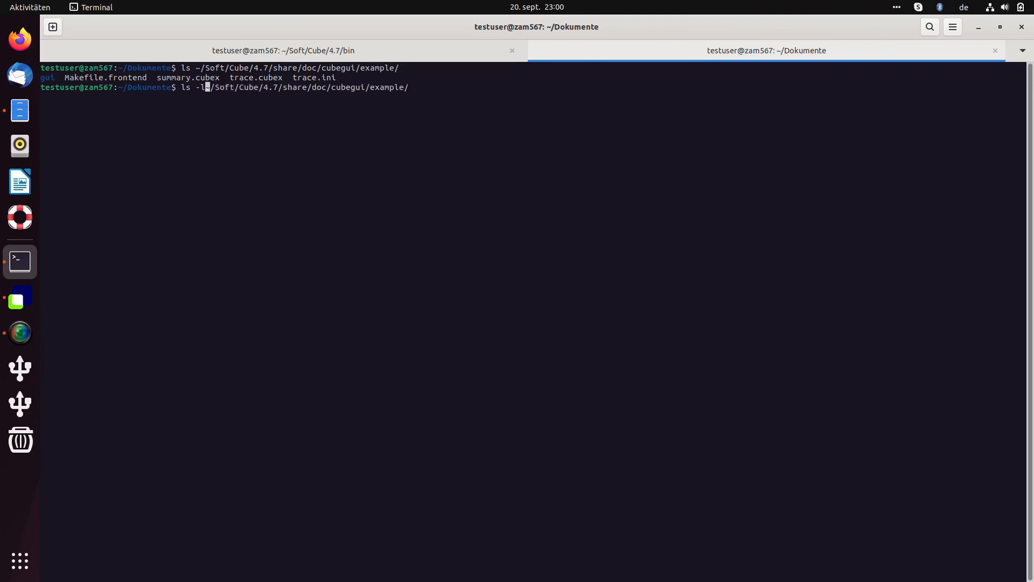
key(Return)
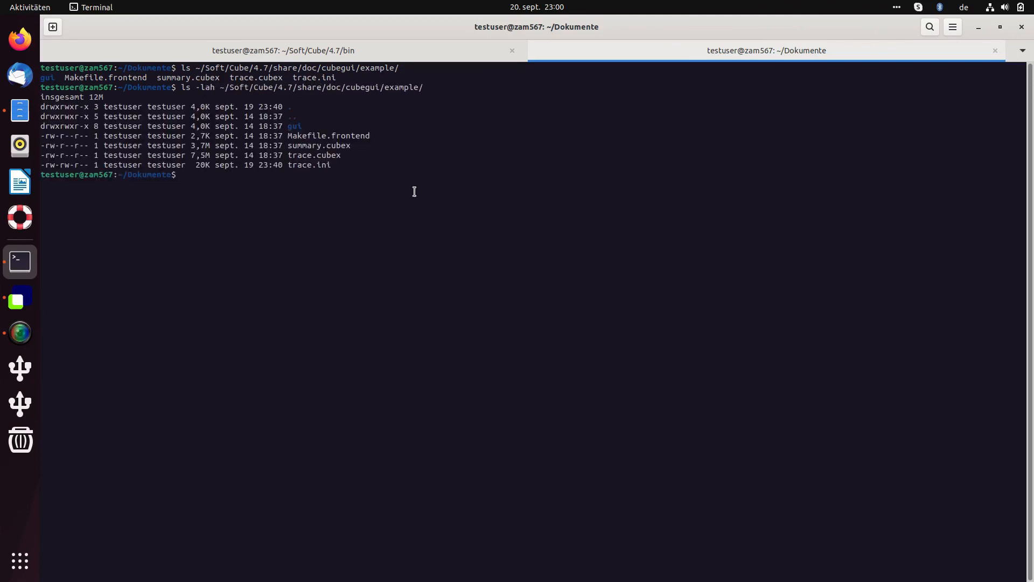
double_click(332, 156)
drag(192, 154, 210, 155)
Run ls -lah in ~/Dokumente, highlight reduced.cubex's 515K size, then return to CubeGUI.
double_click(326, 156)
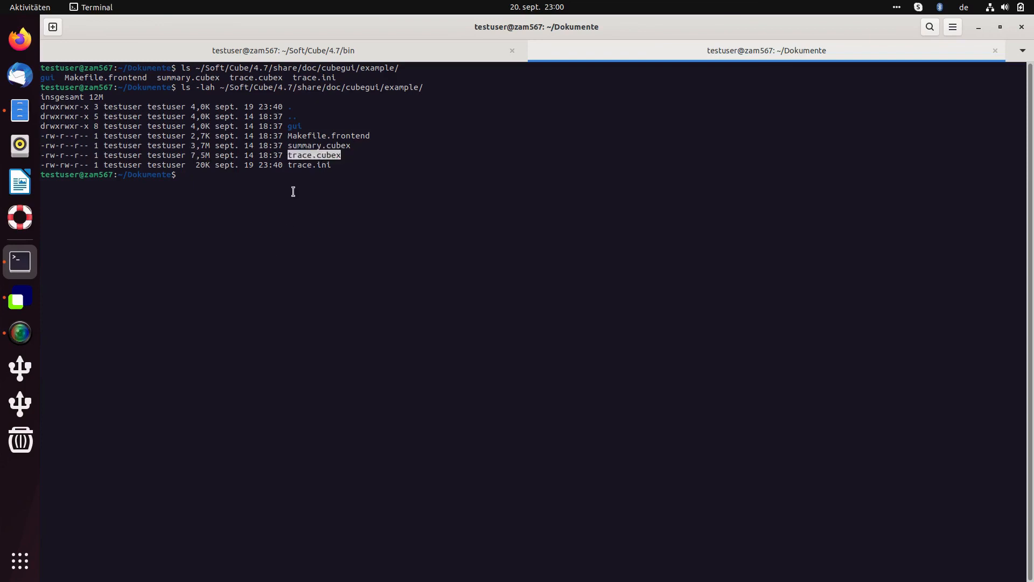
click(262, 181)
text(la -)
key(BackSpace)
key(BackSpace)
key(BackSpace)
text(s -la)
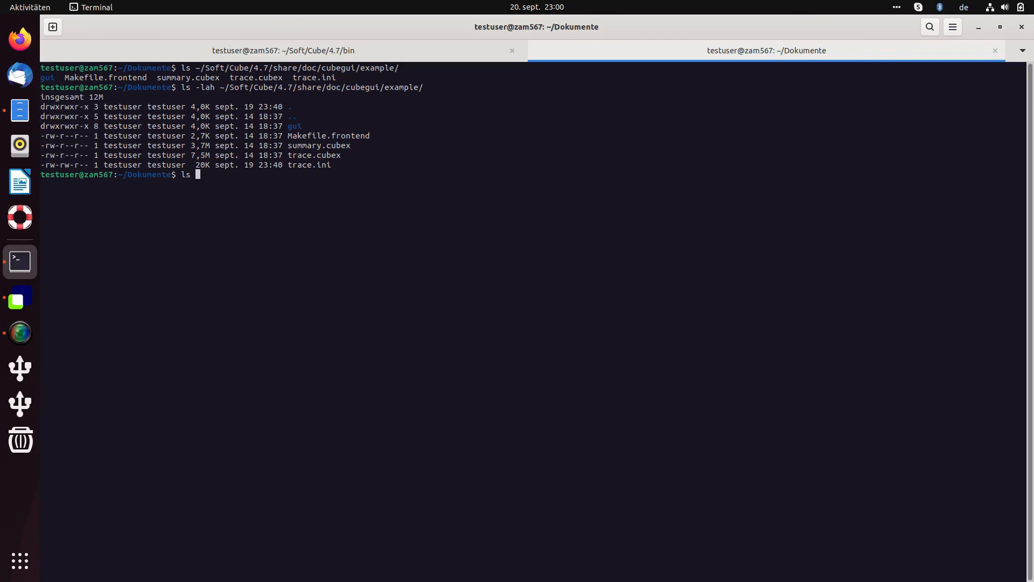
text(h)
key(Return)
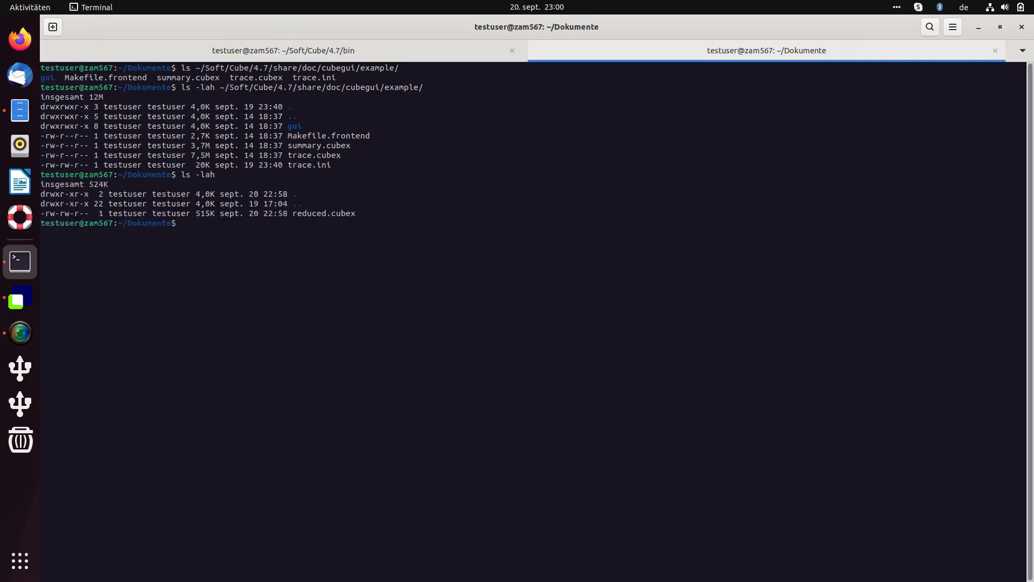
double_click(203, 213)
click(16, 304)
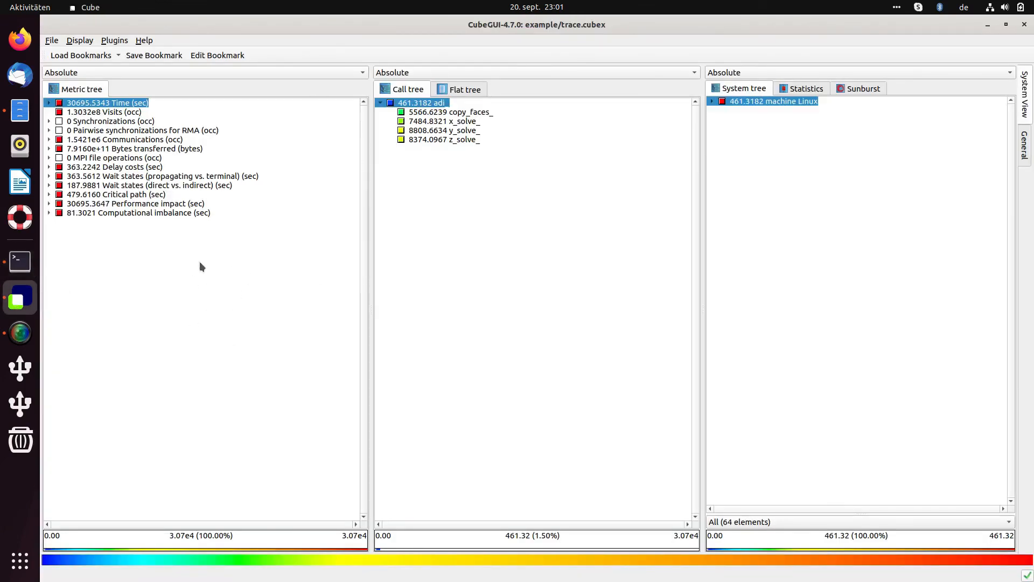